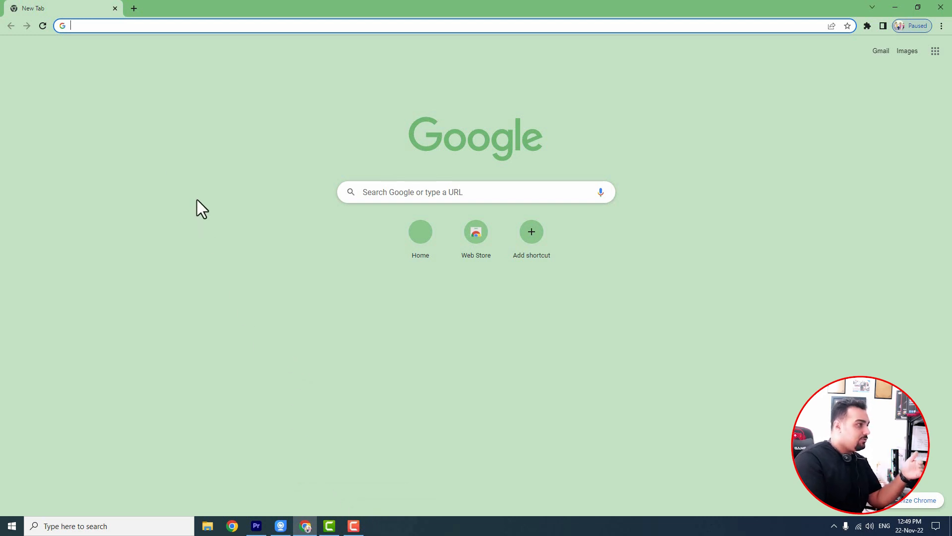
- Open cryptostudiom.com from the address bar's suggestion for 'cr'
{"action": "left_click", "coordinate": [179, 28]}
{"action": "type", "text": "cr"}
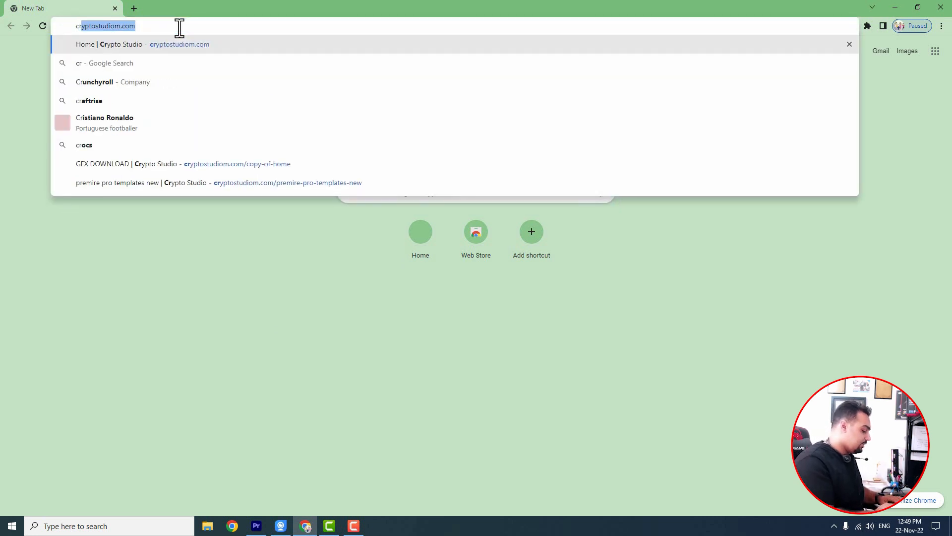
{"action": "key", "text": "Return"}
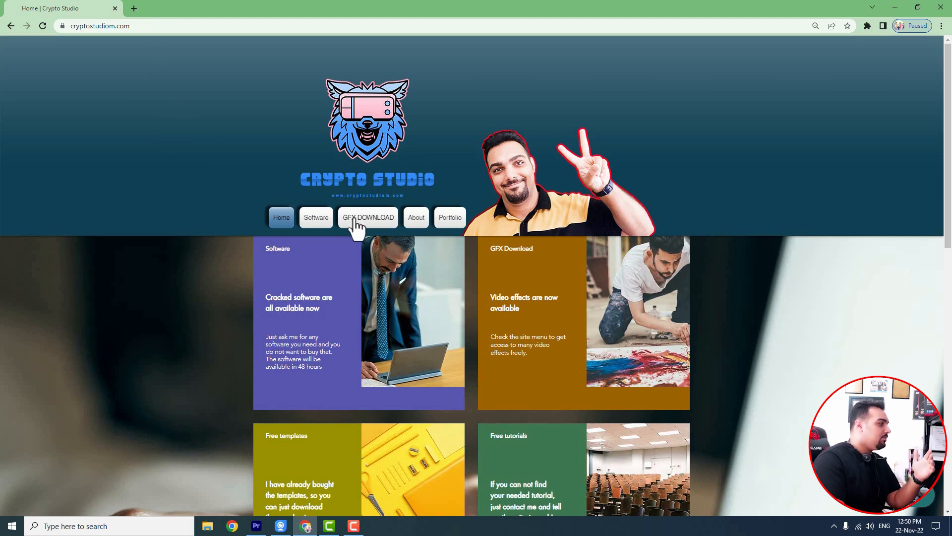
- Go to the GFX Download page and open its 02 Premiere pro templates section
{"action": "left_click", "coordinate": [371, 218]}
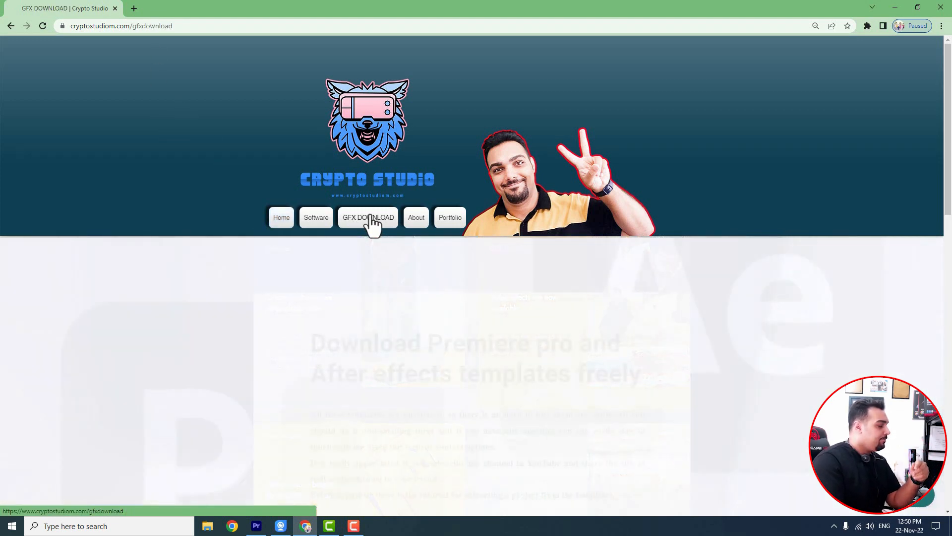
{"action": "scroll", "coordinate": [410, 248], "scroll_direction": "down", "scroll_amount": 10}
{"action": "scroll", "coordinate": [412, 237], "scroll_direction": "down", "scroll_amount": 7}
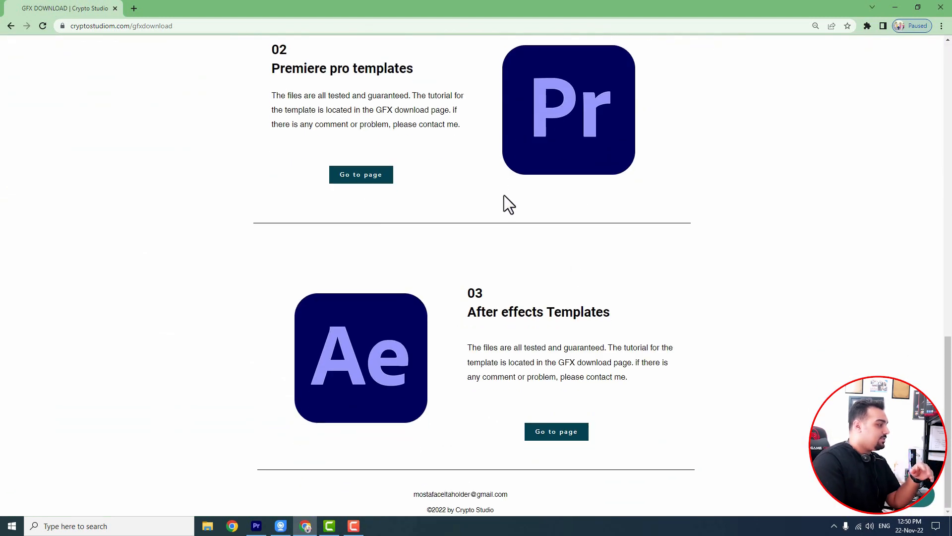
{"action": "scroll", "coordinate": [484, 291], "scroll_direction": "up", "scroll_amount": 8}
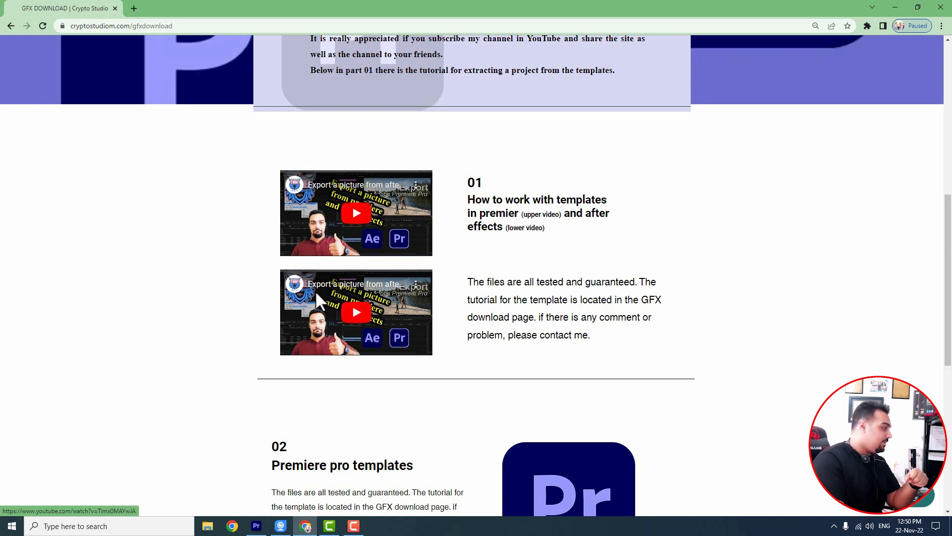
{"action": "scroll", "coordinate": [353, 308], "scroll_direction": "down", "scroll_amount": 5}
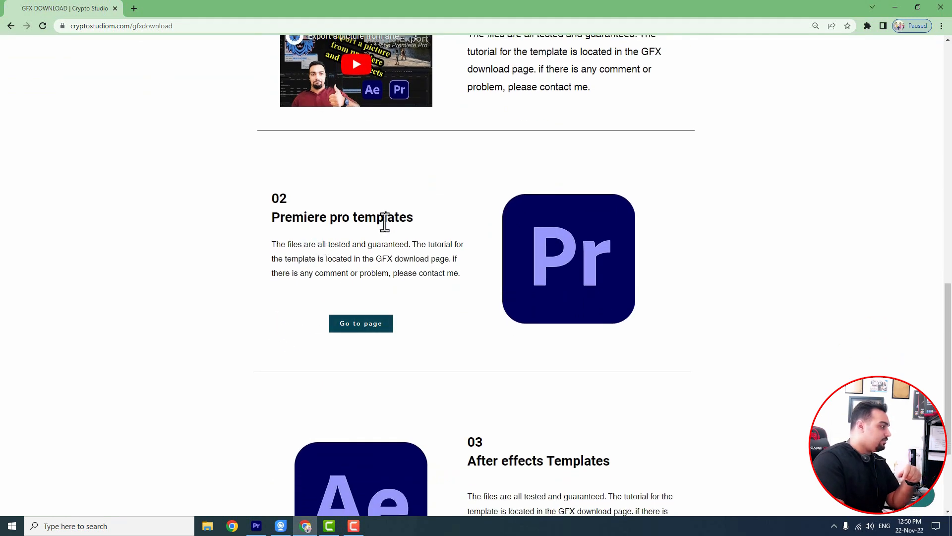
{"action": "left_click", "coordinate": [365, 325]}
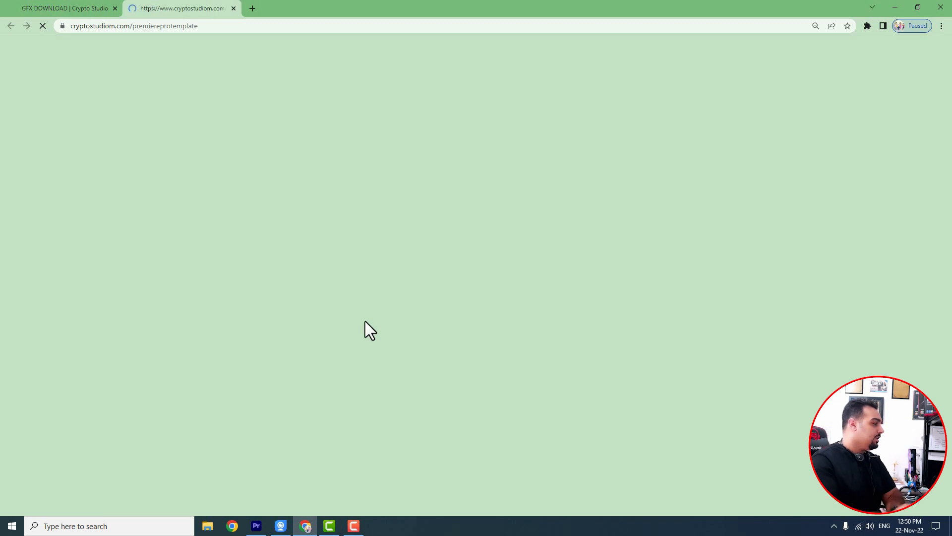
- Search the templates list for neon lower thirds to isolate Social media neon lower thirds
{"action": "scroll", "coordinate": [463, 336], "scroll_direction": "down", "scroll_amount": 9}
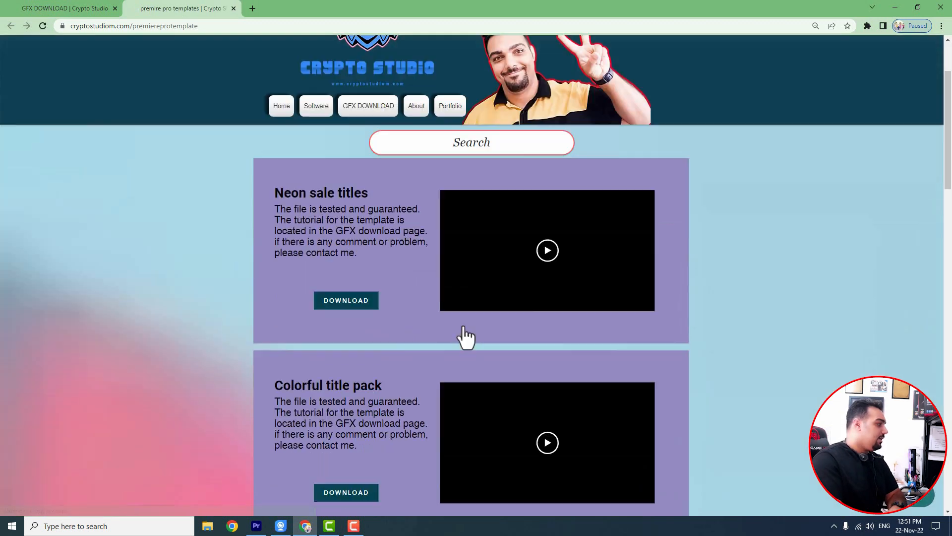
{"action": "scroll", "coordinate": [464, 340], "scroll_direction": "up", "scroll_amount": 6}
{"action": "scroll", "coordinate": [463, 340], "scroll_direction": "down", "scroll_amount": 8}
{"action": "scroll", "coordinate": [476, 339], "scroll_direction": "up", "scroll_amount": 12}
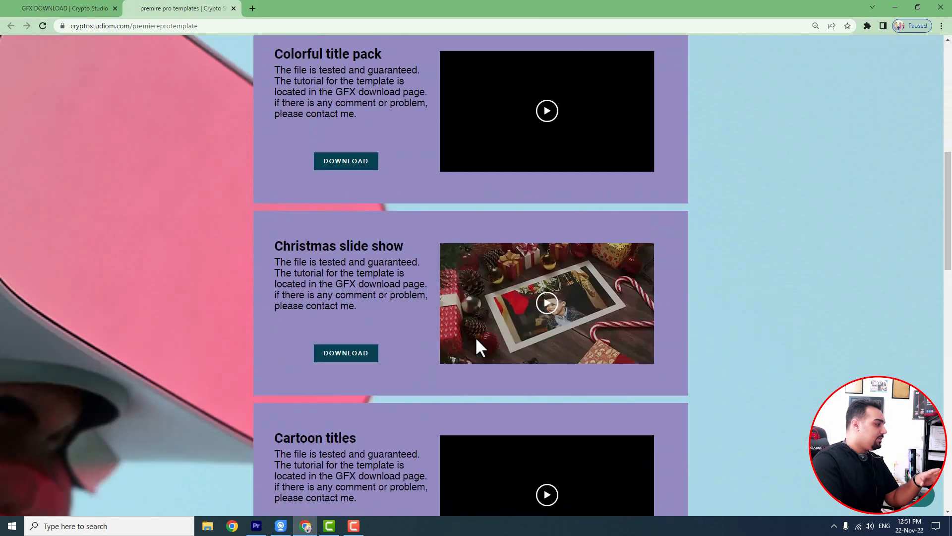
{"action": "scroll", "coordinate": [476, 339], "scroll_direction": "down", "scroll_amount": 4}
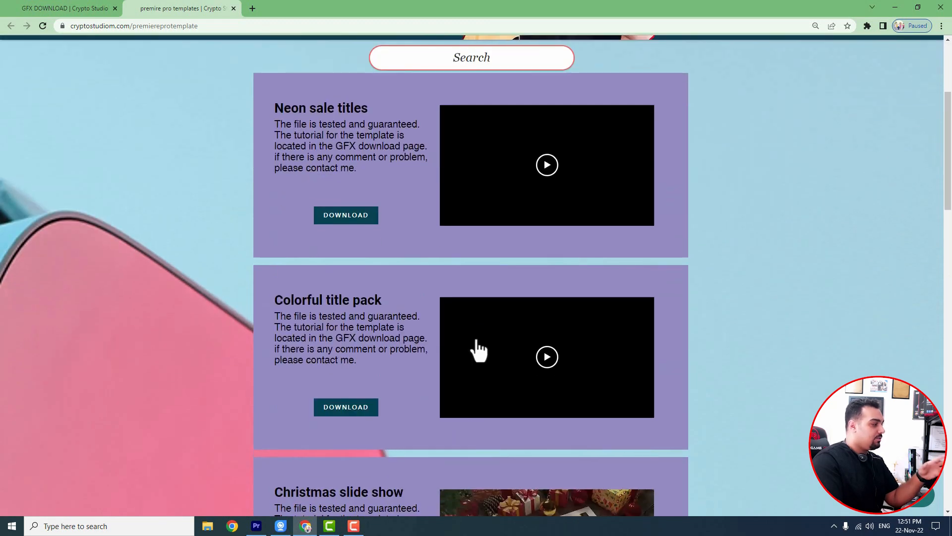
{"action": "scroll", "coordinate": [471, 350], "scroll_direction": "up", "scroll_amount": 1}
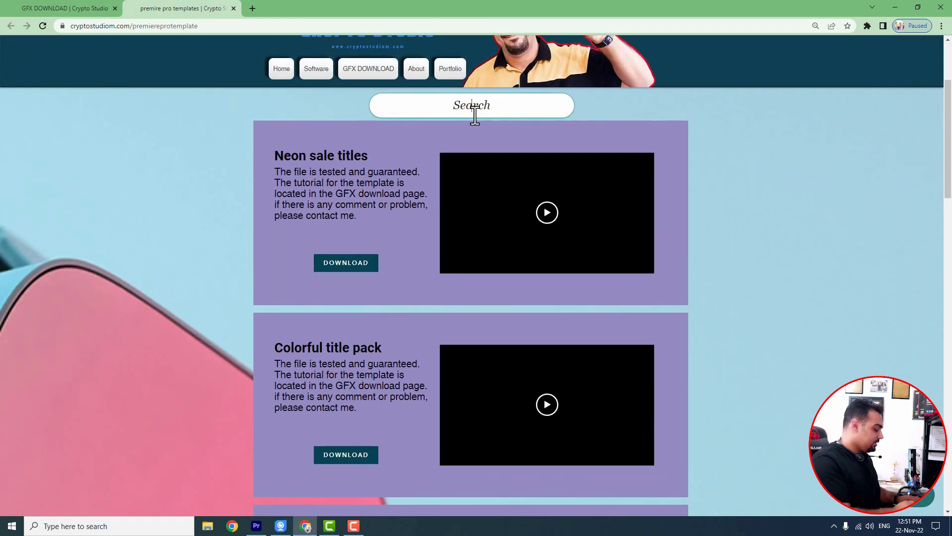
{"action": "left_click", "coordinate": [475, 115]}
{"action": "type", "text": "neon "}
{"action": "type", "text": "s"}
{"action": "key", "text": "BackSpace"}
{"action": "type", "text": "lowethirds"}
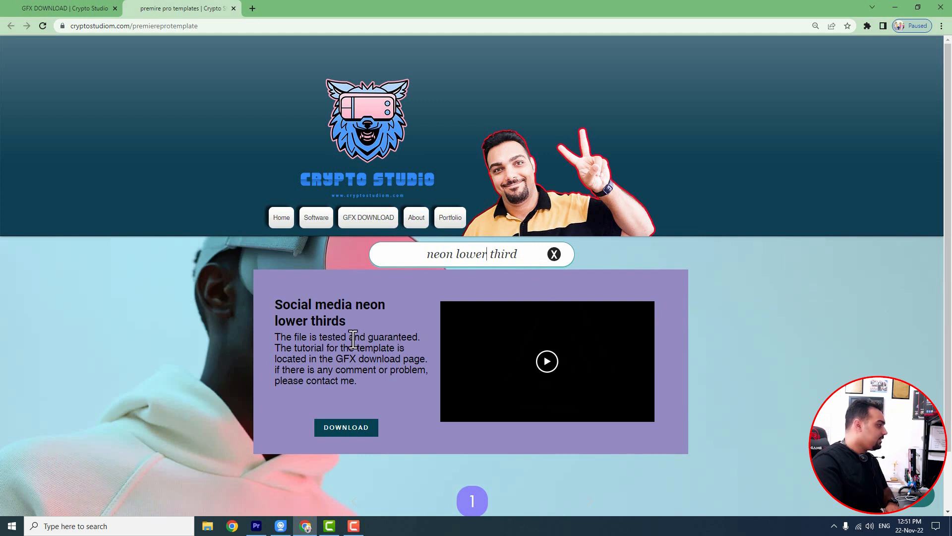
{"action": "scroll", "coordinate": [389, 343], "scroll_direction": "down", "scroll_amount": 2}
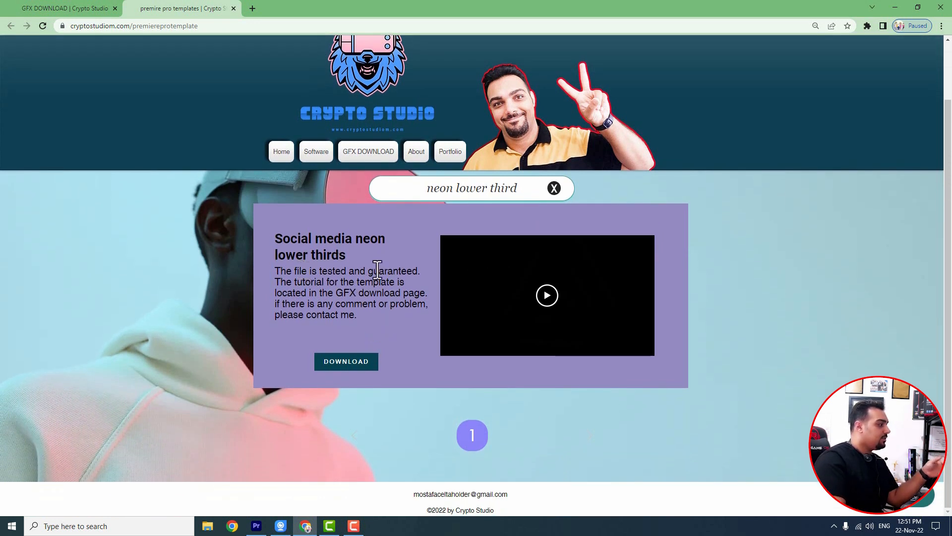
- Watch the neon lower thirds preview muted, pause at 00:16, and download the template
{"action": "left_click", "coordinate": [547, 298]}
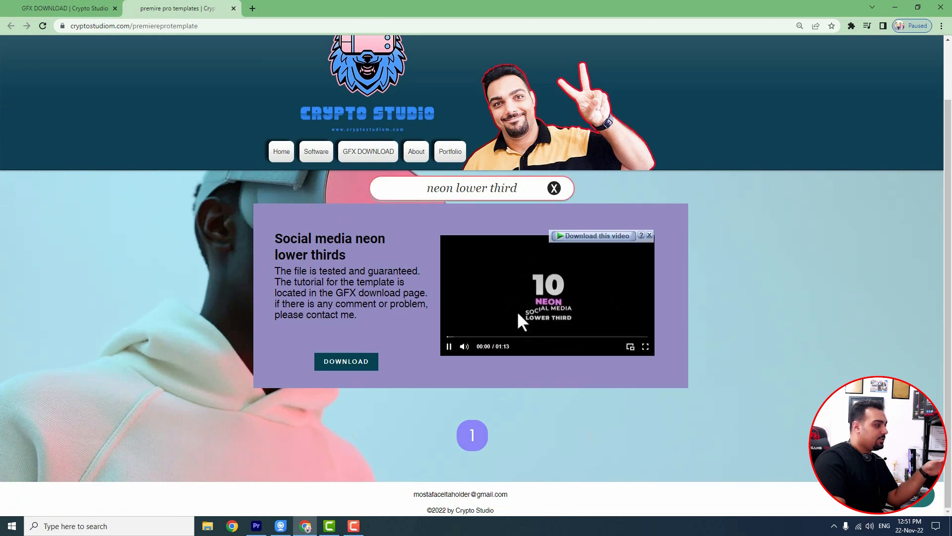
{"action": "left_click", "coordinate": [463, 346]}
{"action": "left_click", "coordinate": [493, 336]}
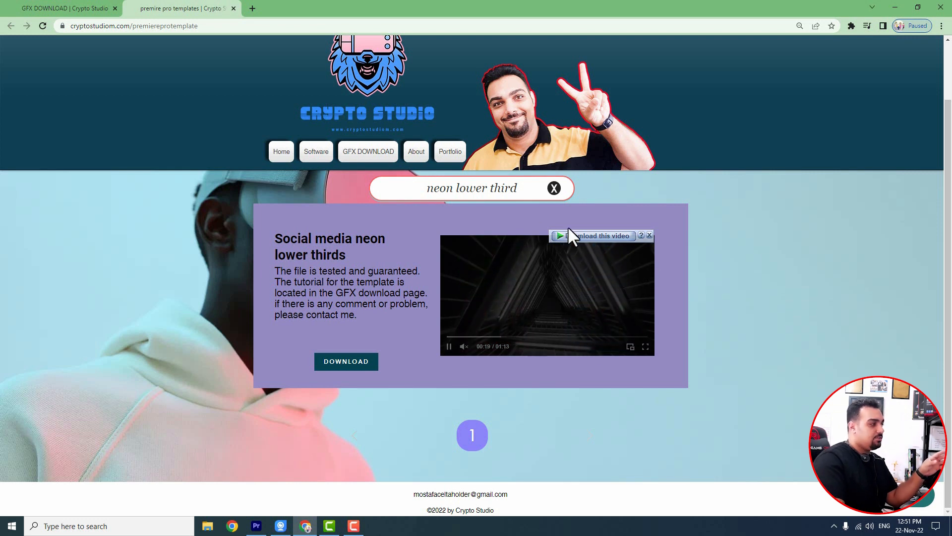
{"action": "left_click", "coordinate": [484, 337]}
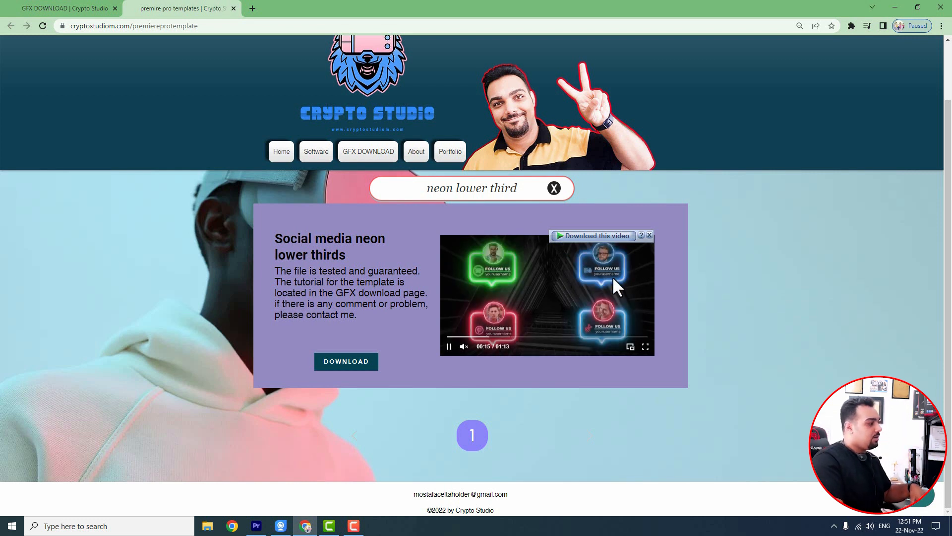
{"action": "left_click", "coordinate": [593, 305]}
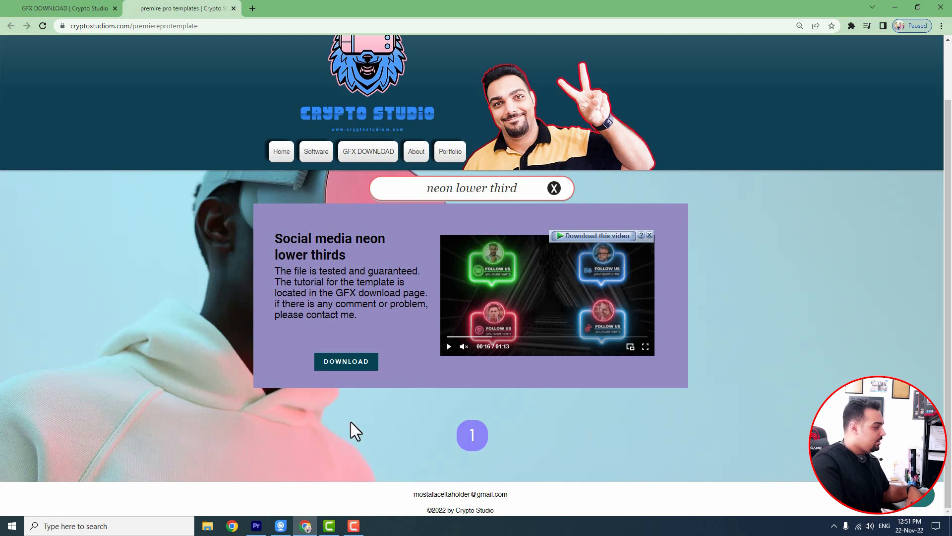
{"action": "left_click", "coordinate": [345, 367]}
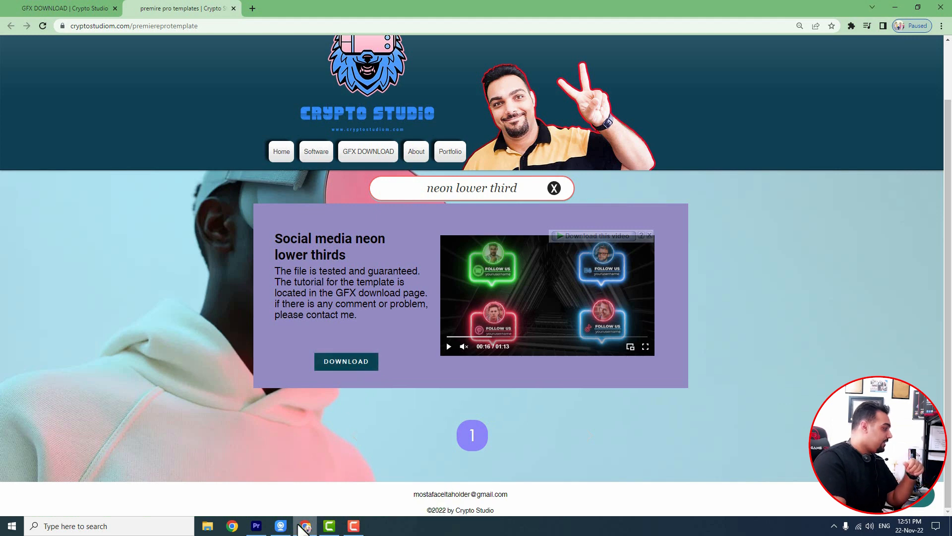
- Switch to the Neon Social Lower Thirds_2 project and select, then deselect, Final Comp's clips
{"action": "left_click", "coordinate": [256, 525]}
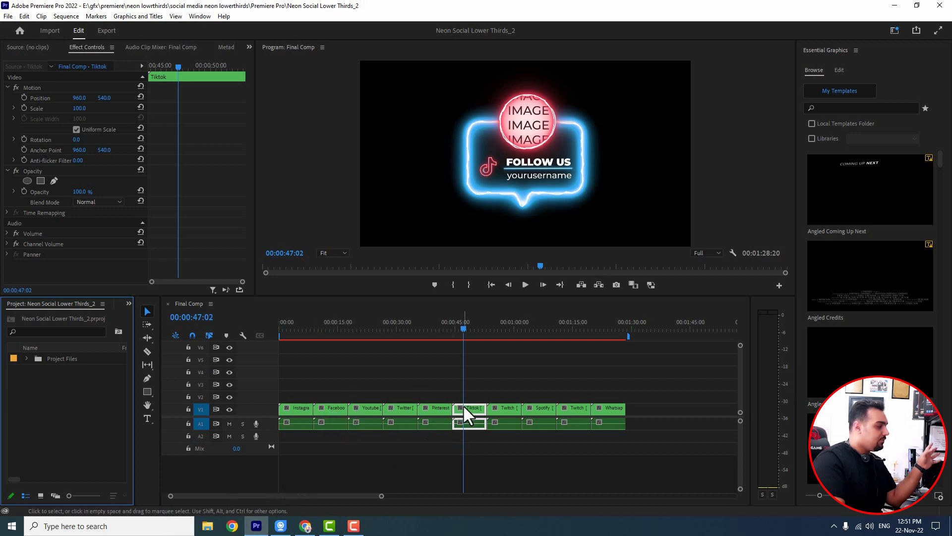
{"action": "left_click_drag", "start_coordinate": [638, 392], "coordinate": [308, 427]}
{"action": "left_click", "coordinate": [368, 367]}
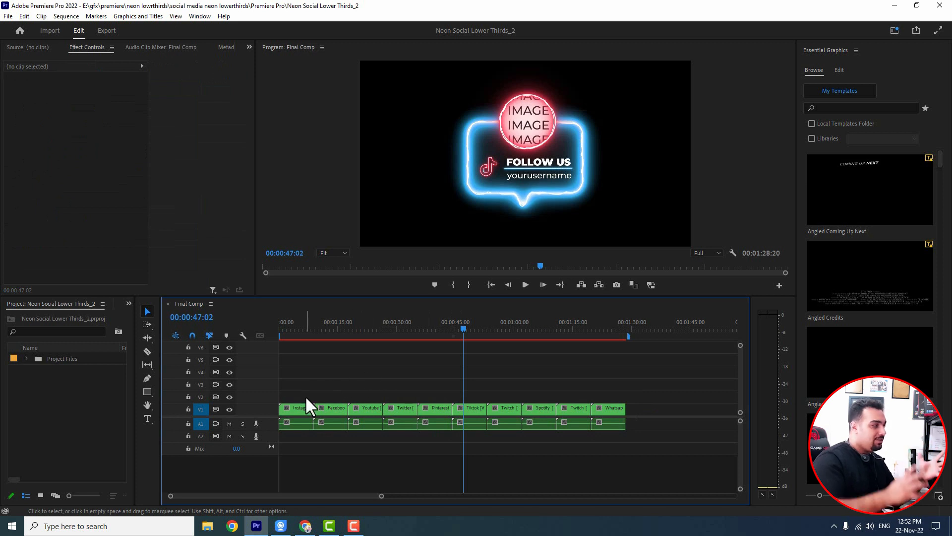
- Preview each lower third from Instagram through Whatsapp, ending on the Youtube one
{"action": "left_click", "coordinate": [299, 325]}
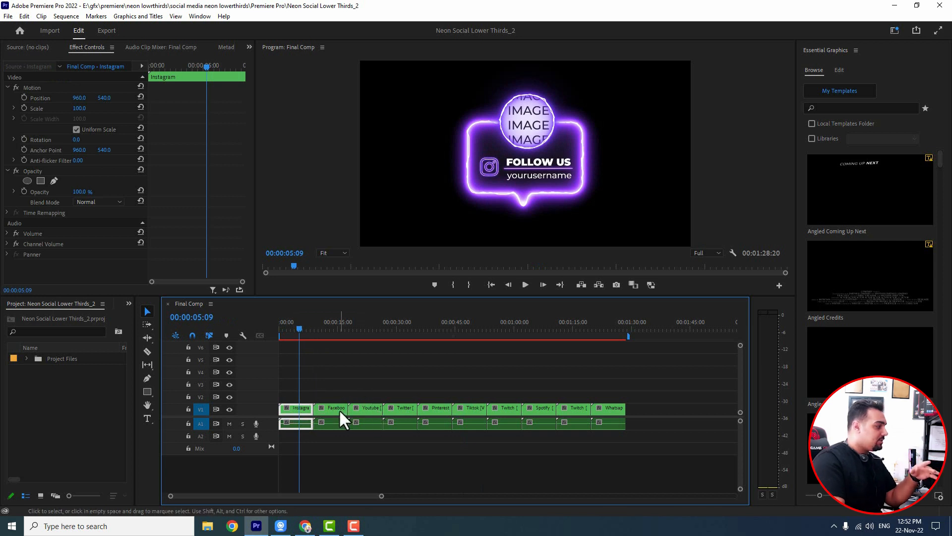
{"action": "left_click", "coordinate": [332, 329]}
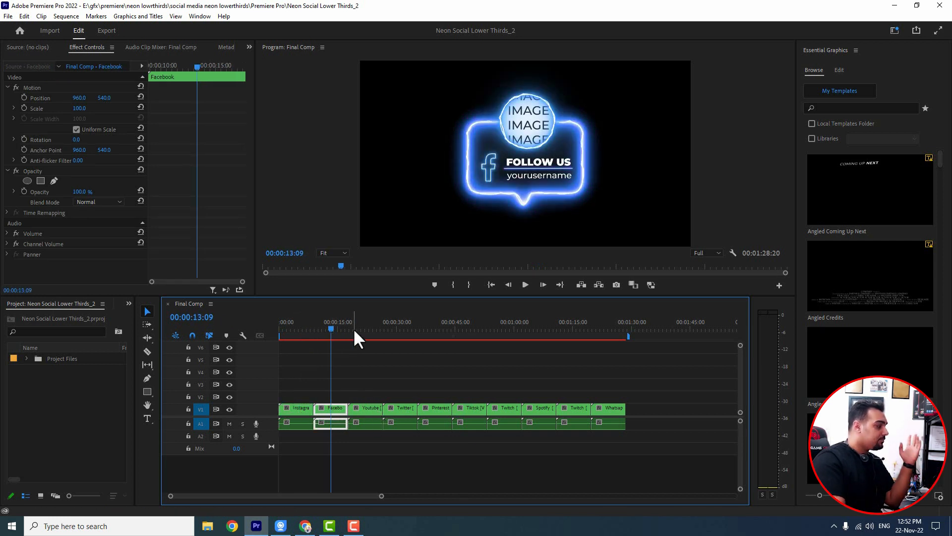
{"action": "left_click", "coordinate": [355, 330]}
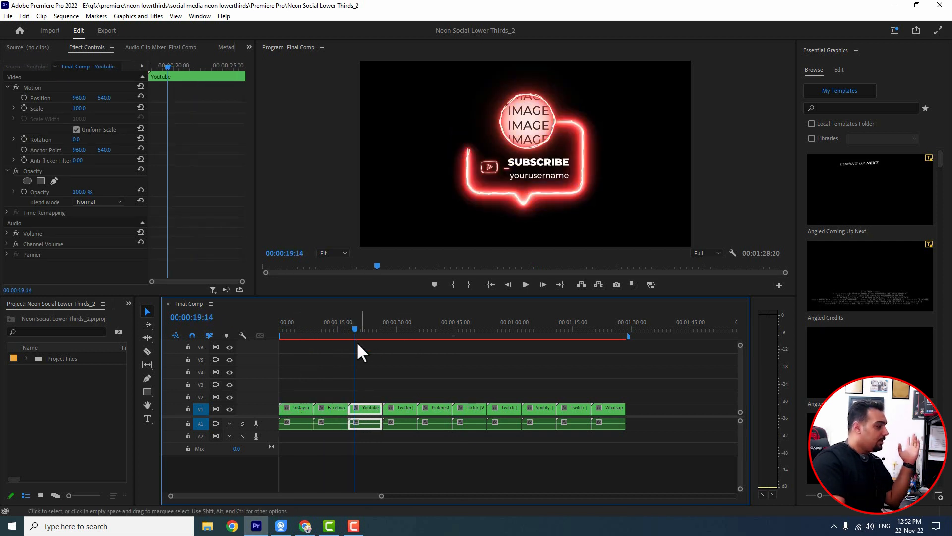
{"action": "left_click", "coordinate": [406, 327]}
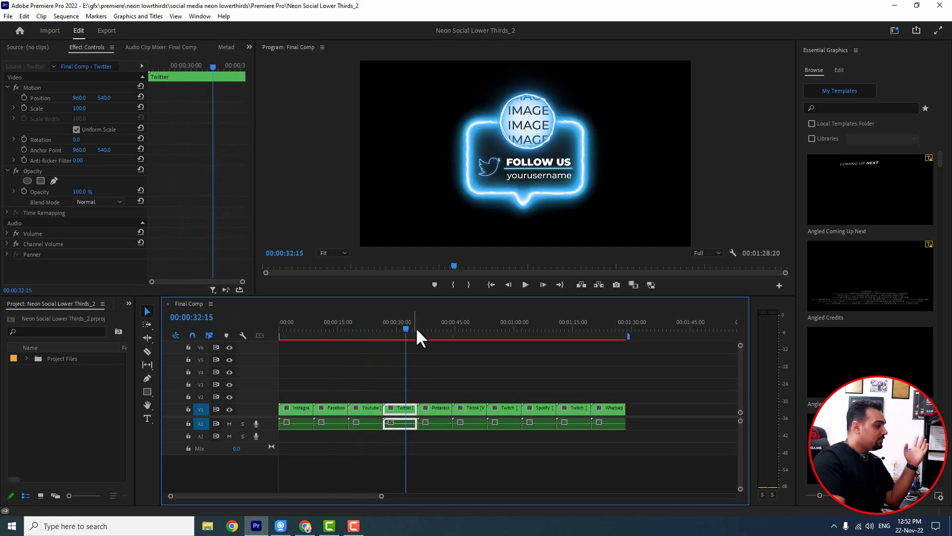
{"action": "left_click", "coordinate": [441, 332]}
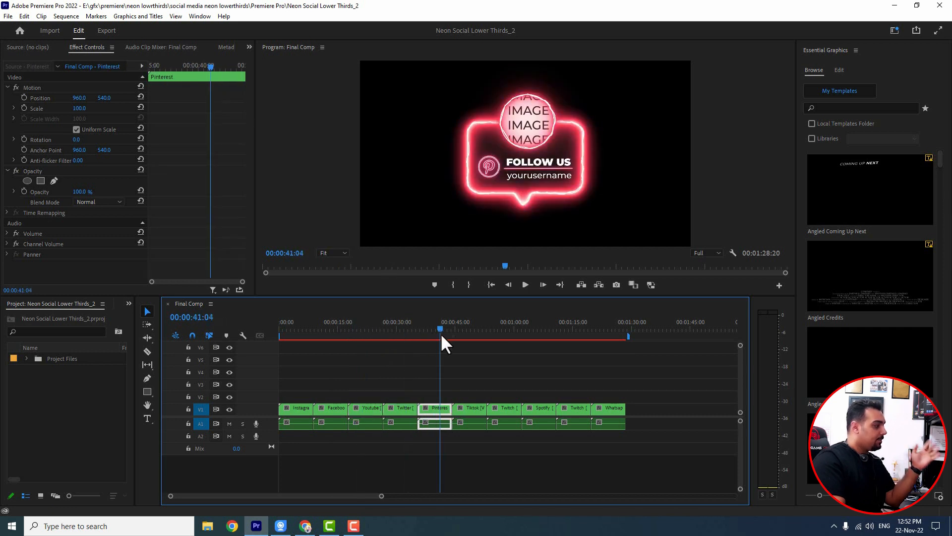
{"action": "left_click", "coordinate": [477, 335]}
{"action": "left_click", "coordinate": [504, 335]}
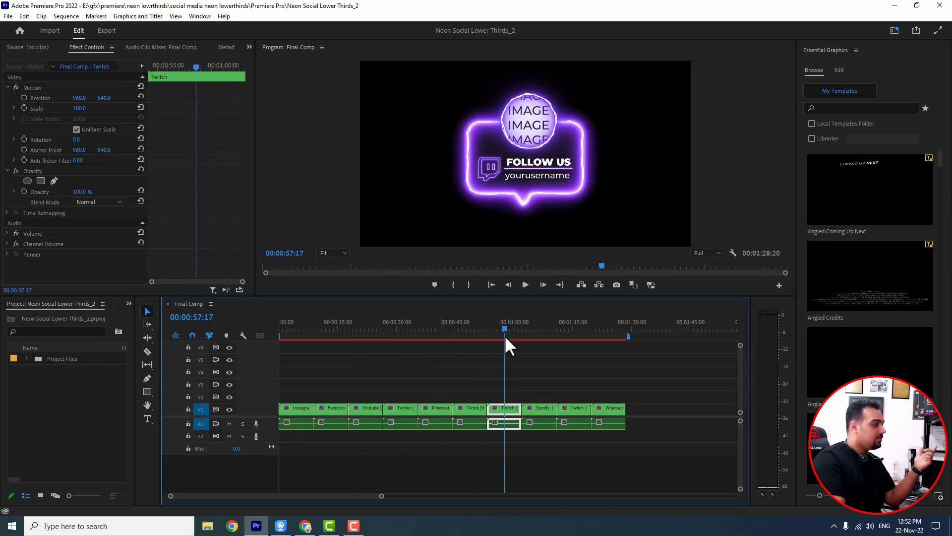
{"action": "left_click", "coordinate": [537, 337]}
{"action": "left_click", "coordinate": [573, 330]}
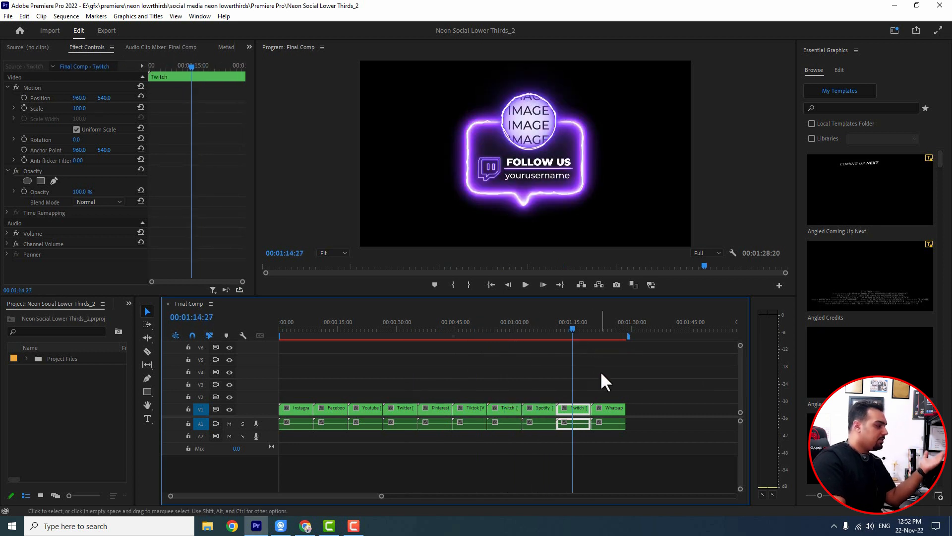
{"action": "left_click", "coordinate": [604, 340]}
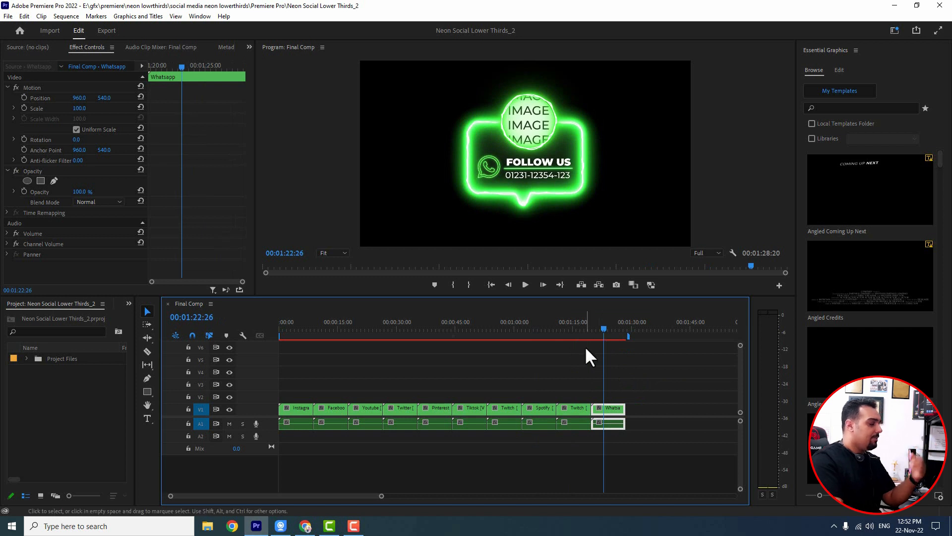
{"action": "left_click", "coordinate": [362, 333]}
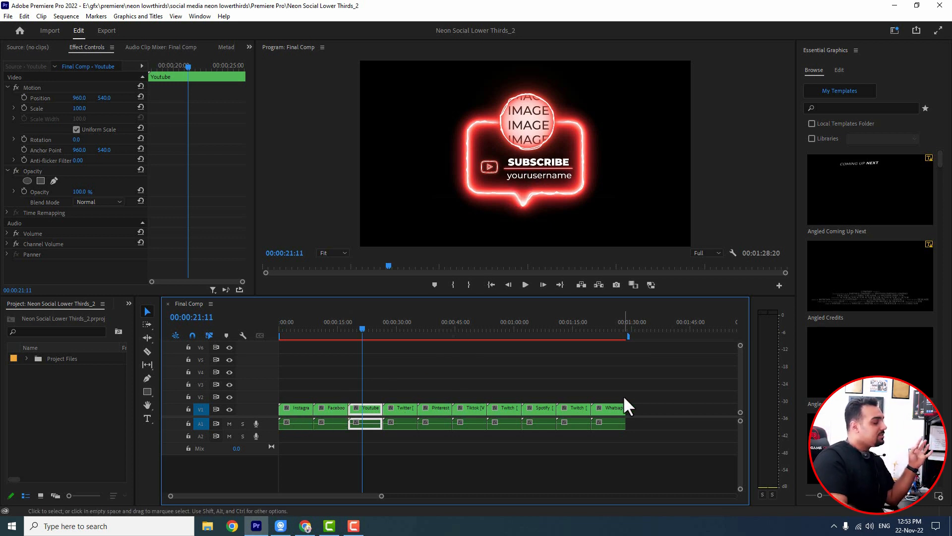
{"action": "double_click", "coordinate": [367, 409]}
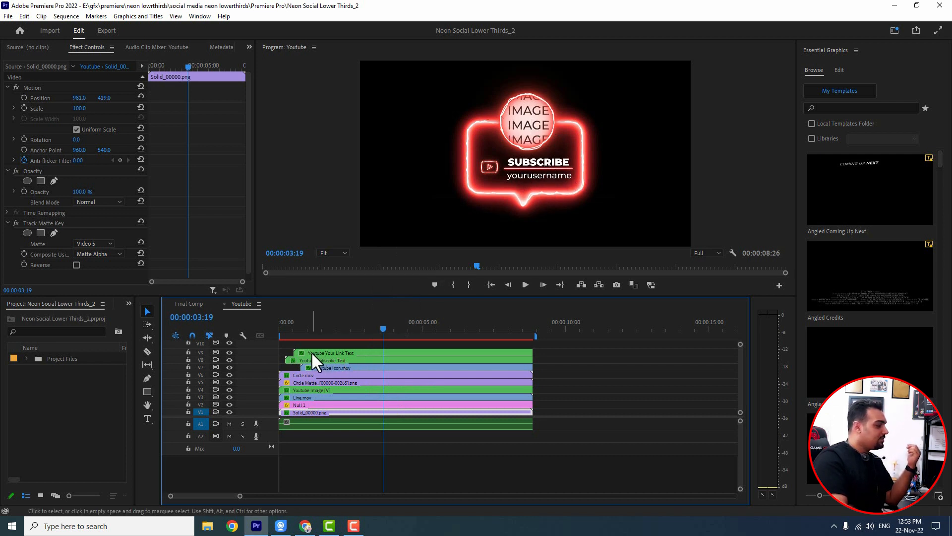
{"action": "left_click", "coordinate": [353, 353]}
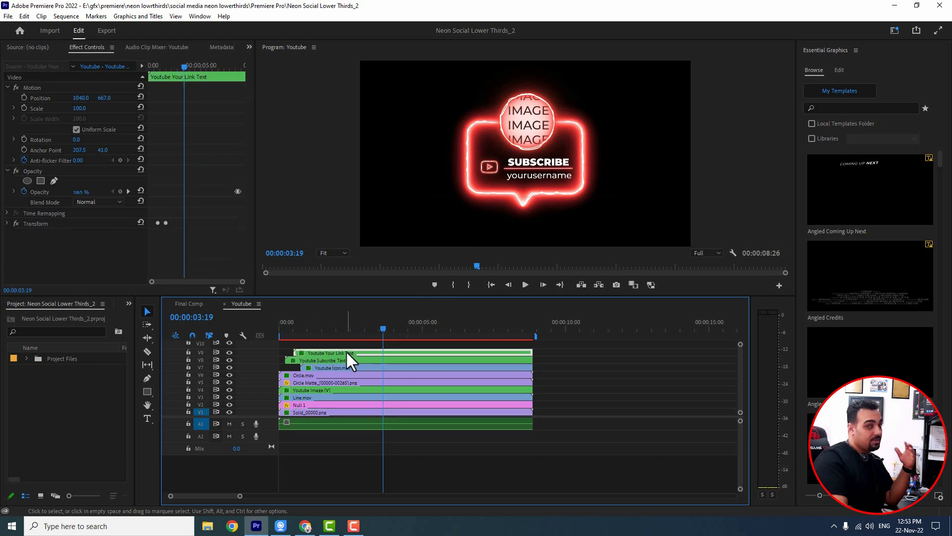
- Replace 'yourusername' in the Youtube Your Link Text sequence with 'Crypto studio'
{"action": "double_click", "coordinate": [348, 352]}
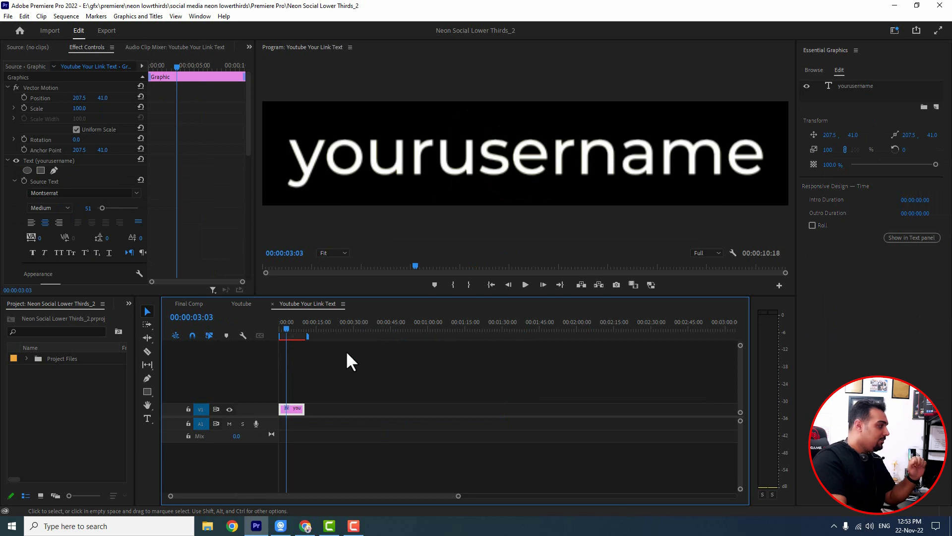
{"action": "double_click", "coordinate": [539, 162]}
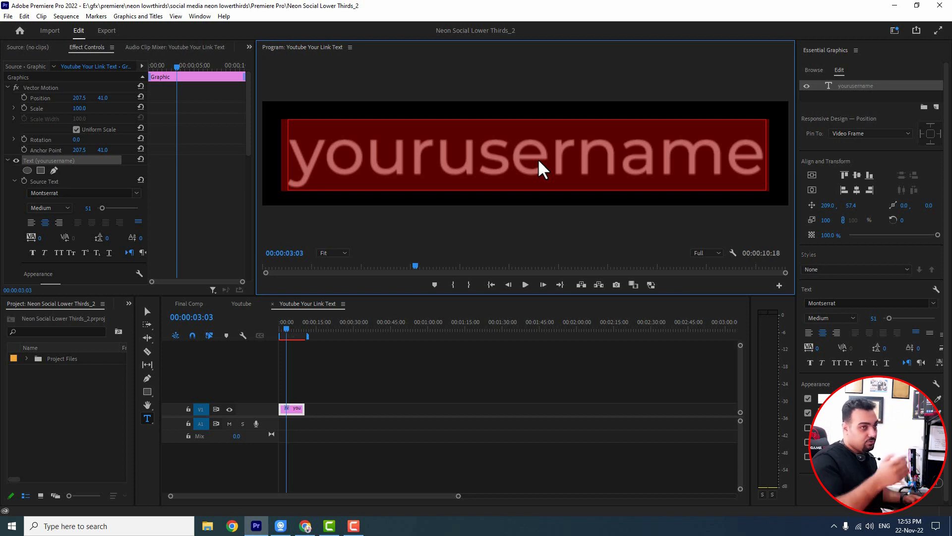
{"action": "type", "text": "Cry"}
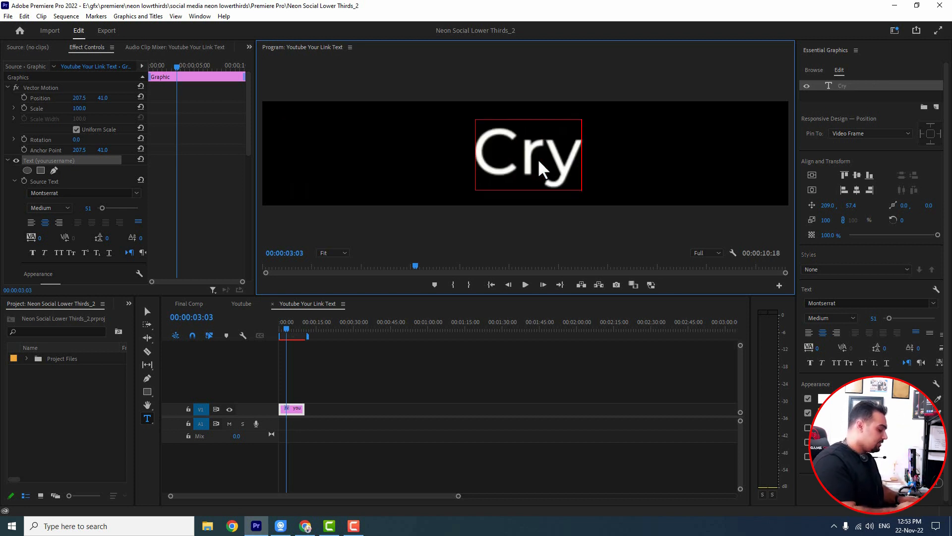
{"action": "type", "text": "pto studio"}
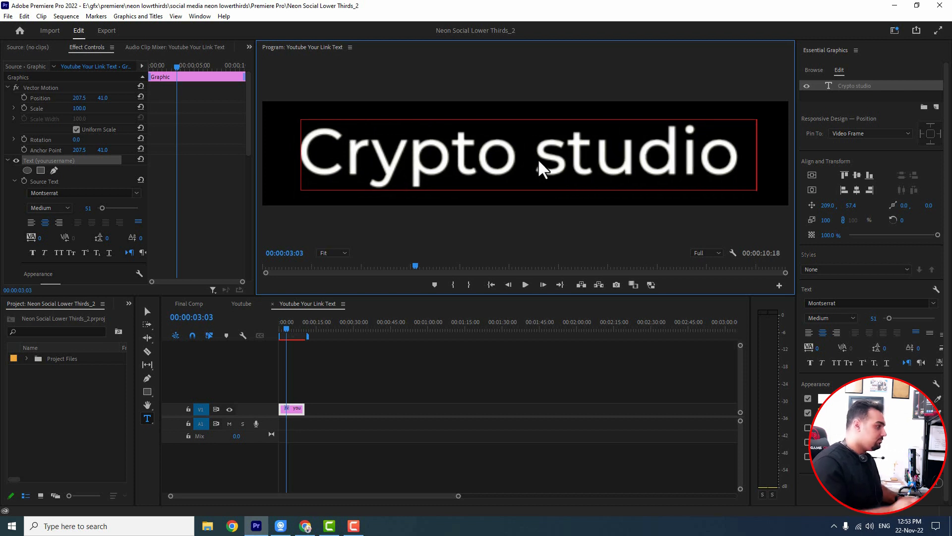
{"action": "left_click", "coordinate": [257, 307]}
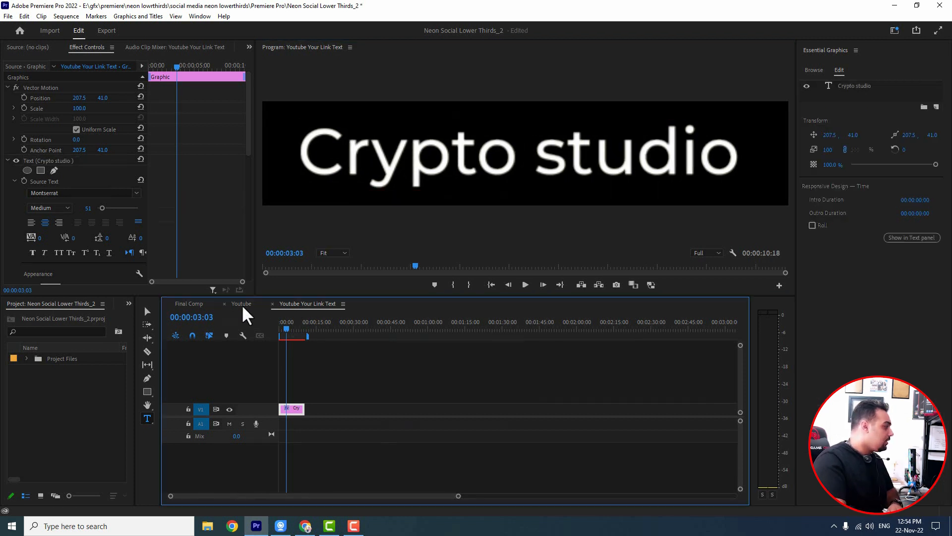
{"action": "left_click", "coordinate": [242, 304]}
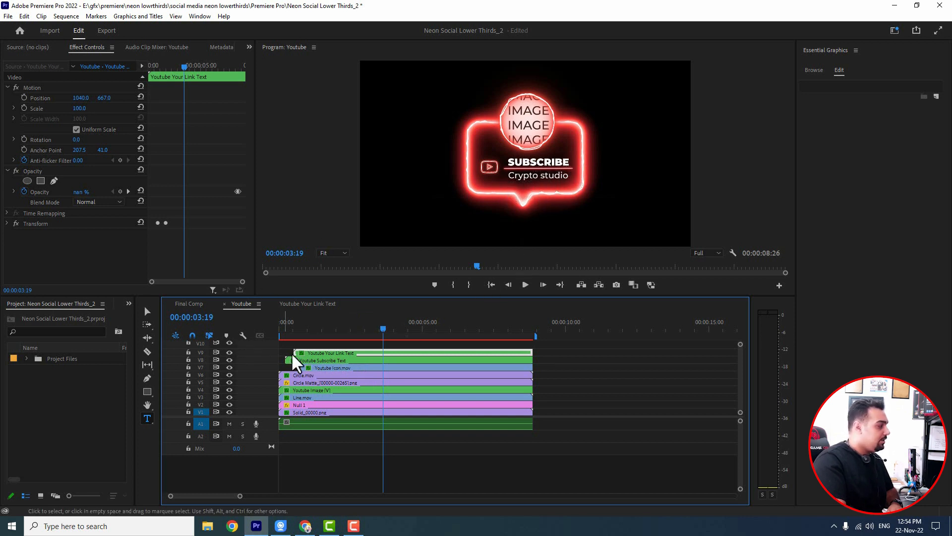
{"action": "double_click", "coordinate": [361, 352]}
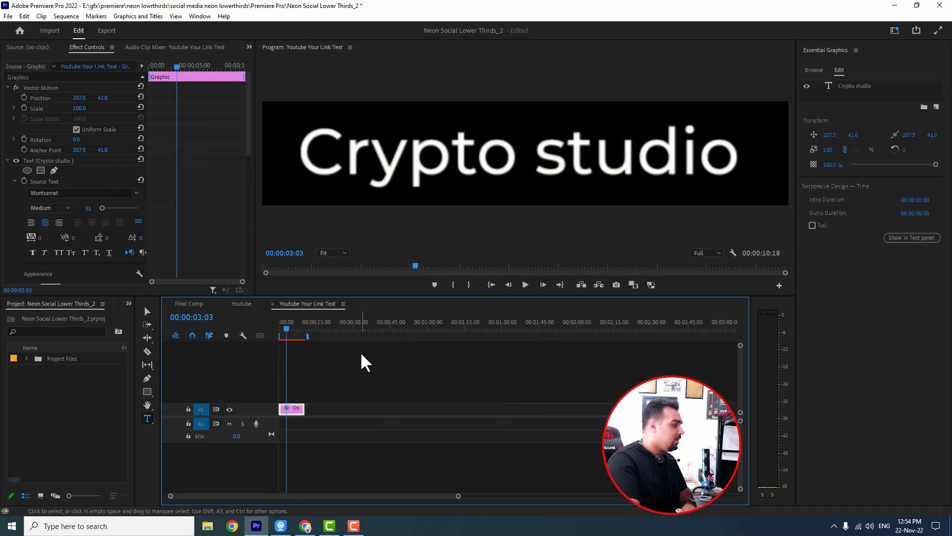
- Select the Crypto studio text and set its fill colour to red FF0000
{"action": "double_click", "coordinate": [648, 155]}
{"action": "triple_click", "coordinate": [613, 151]}
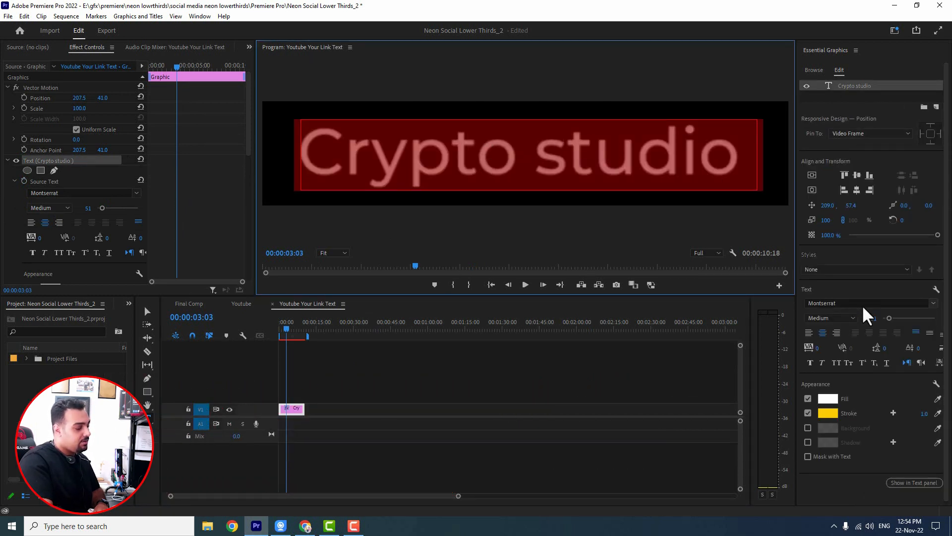
{"action": "left_click", "coordinate": [834, 401]}
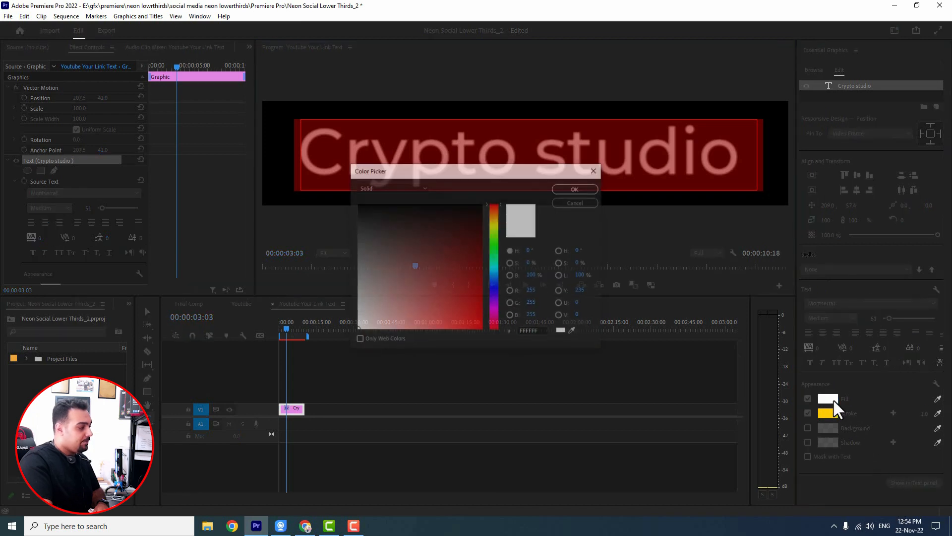
{"action": "left_click", "coordinate": [481, 329]}
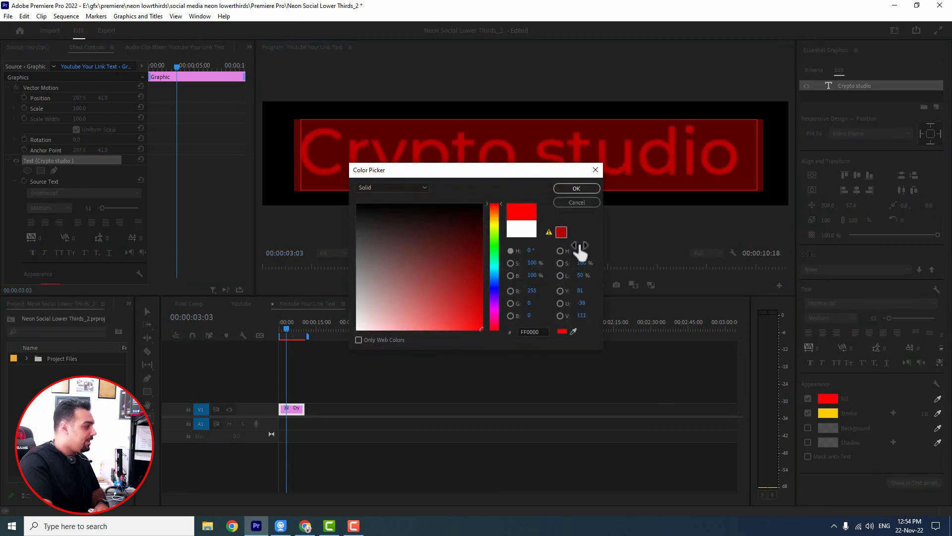
{"action": "left_click", "coordinate": [577, 189]}
- Give the text a D9AE03 golden-yellow stroke with width 5.0
{"action": "left_click", "coordinate": [826, 411]}
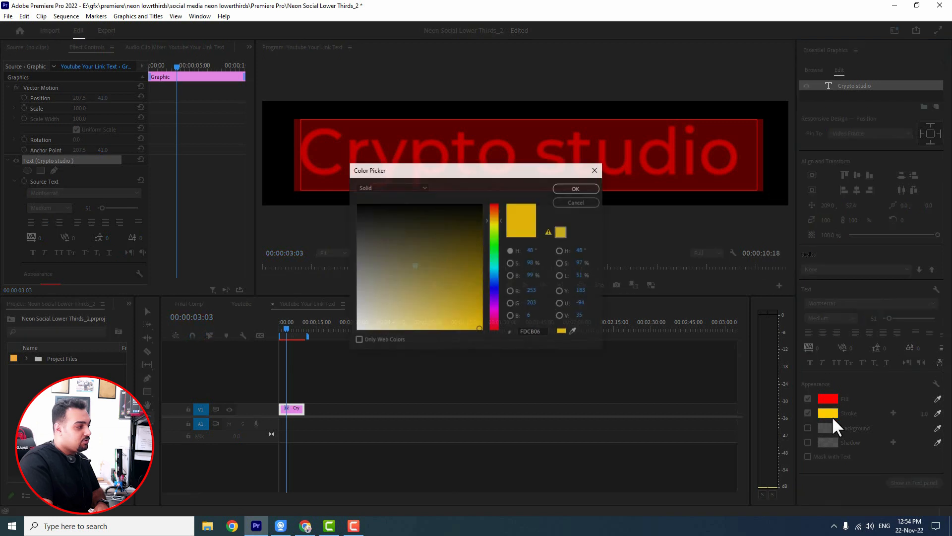
{"action": "left_click", "coordinate": [470, 287]}
{"action": "left_click", "coordinate": [481, 311]}
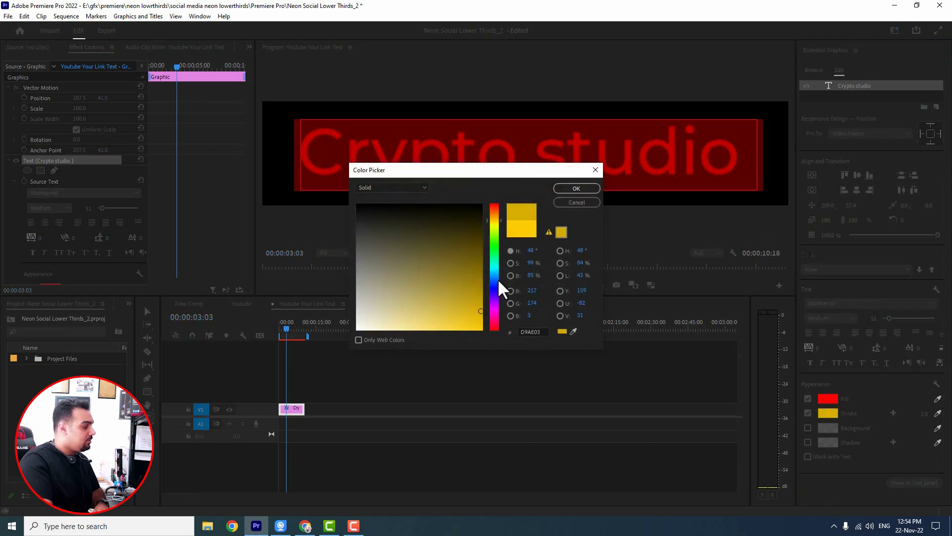
{"action": "left_click", "coordinate": [575, 189]}
{"action": "left_click_drag", "start_coordinate": [923, 413], "coordinate": [926, 413]}
{"action": "left_click", "coordinate": [663, 184]}
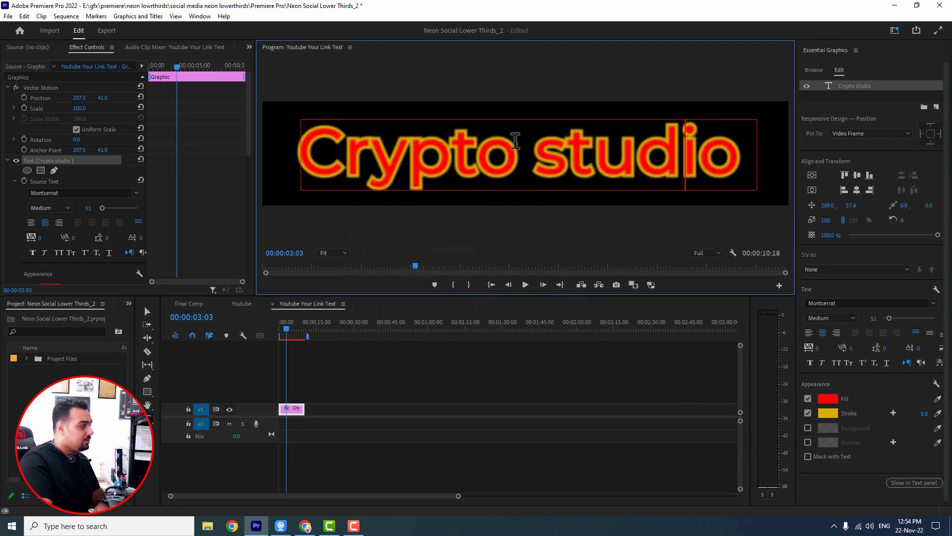
{"action": "left_click", "coordinate": [241, 304]}
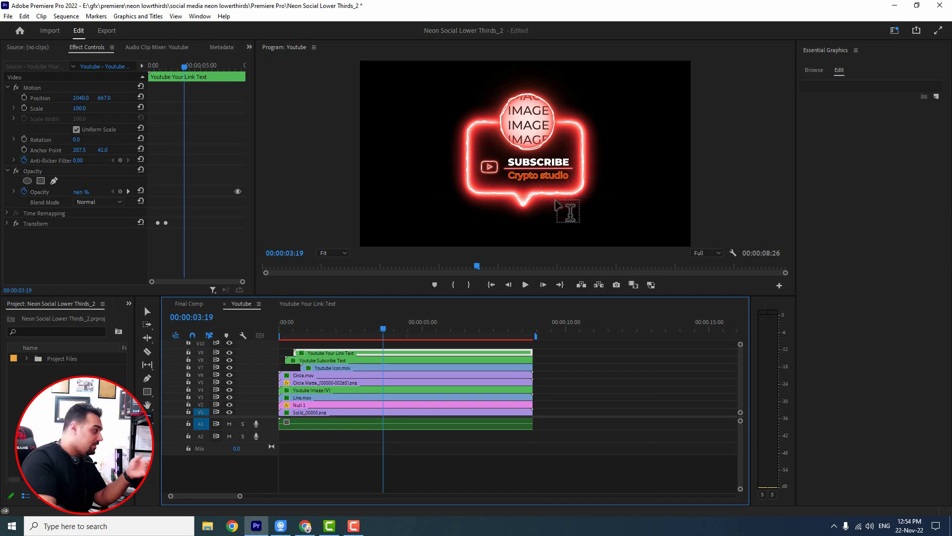
- Open the SUBSCRIBE text sequence, then close both the Your Link Text and Subscribe Text sequences
{"action": "double_click", "coordinate": [323, 359]}
{"action": "double_click", "coordinate": [454, 144]}
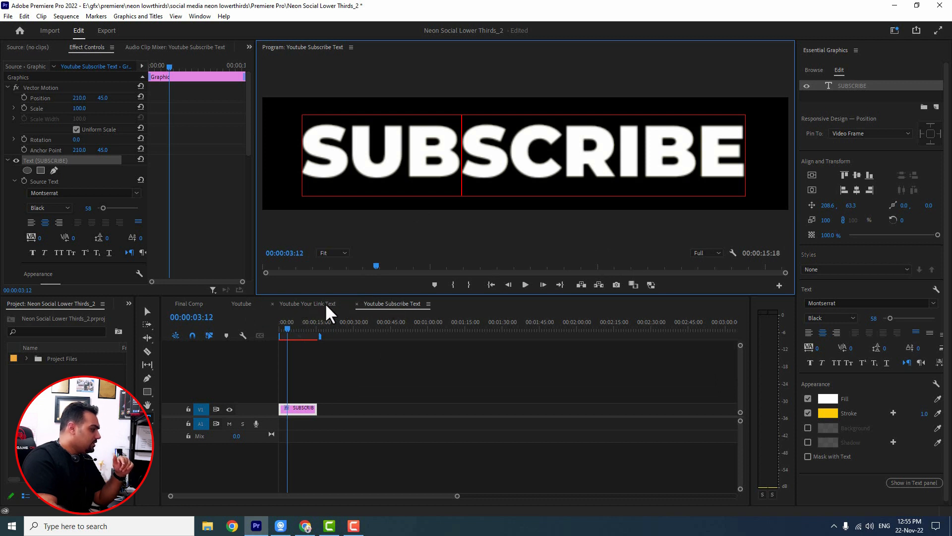
{"action": "left_click", "coordinate": [272, 304]}
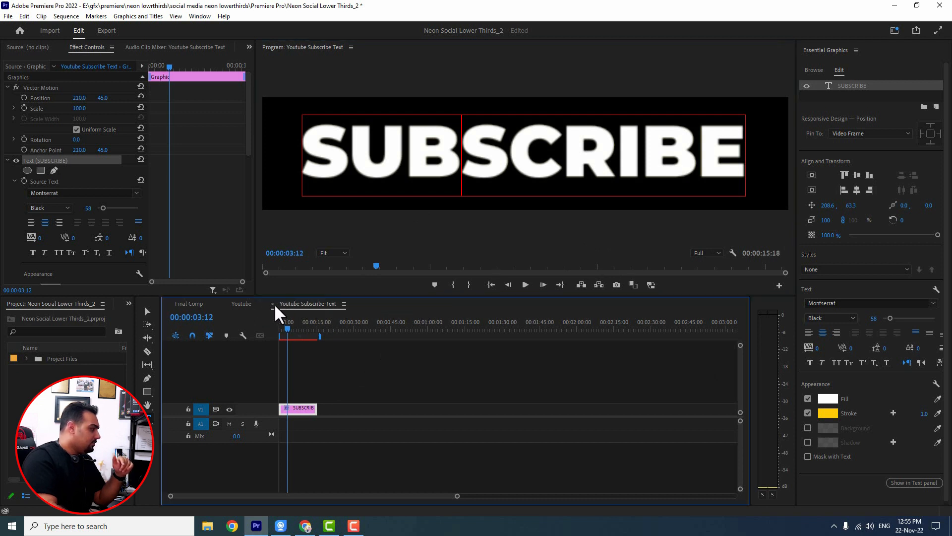
{"action": "left_click", "coordinate": [272, 303]}
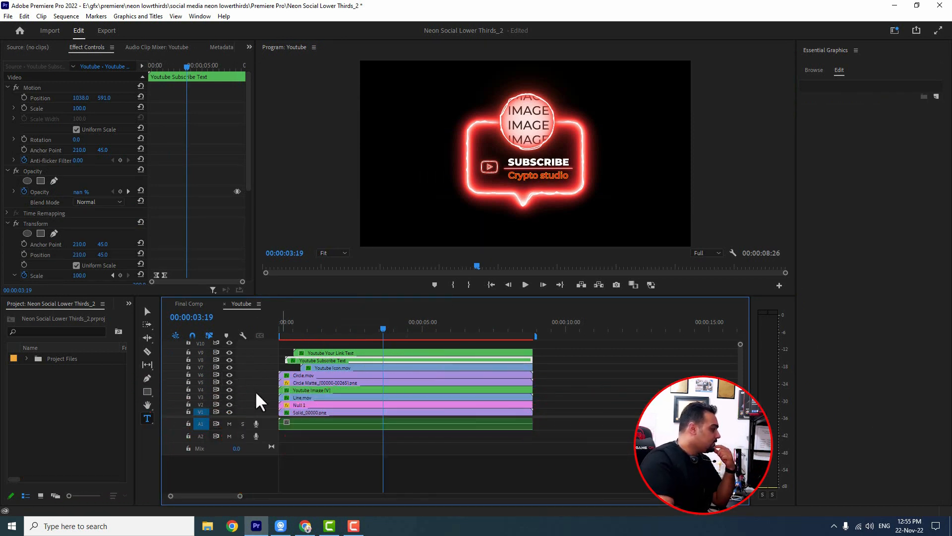
- Delete the IMAGE placeholder in Youtube Image and drop the gaming logo file onto V4
{"action": "double_click", "coordinate": [320, 388]}
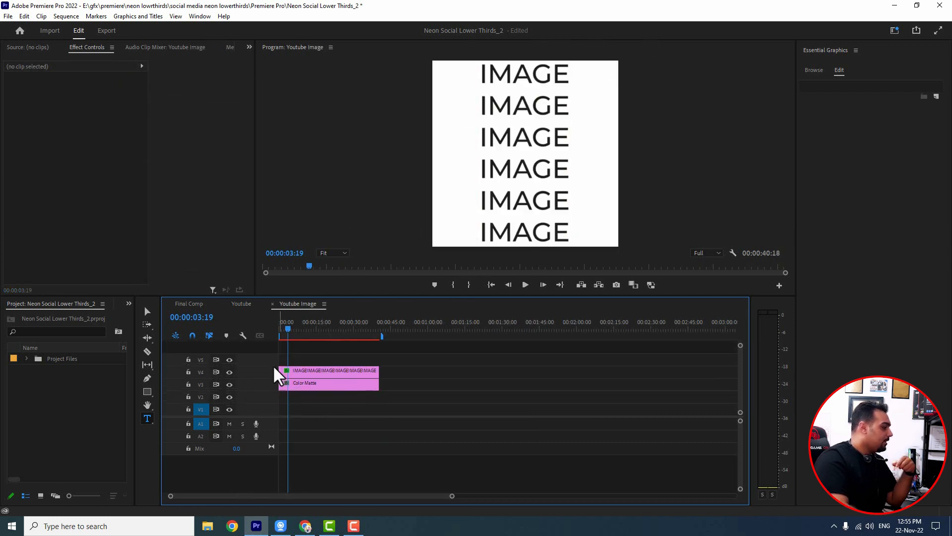
{"action": "left_click", "coordinate": [229, 372]}
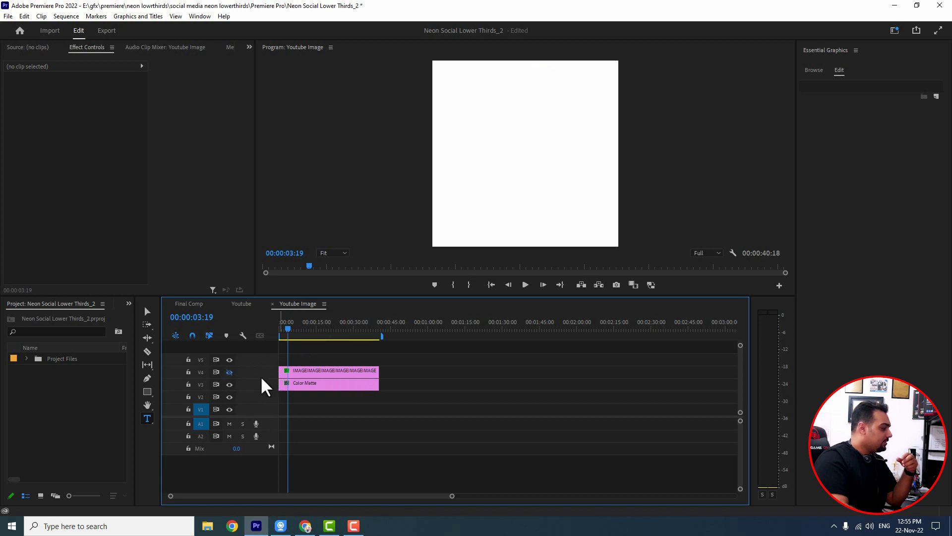
{"action": "left_click", "coordinate": [358, 370]}
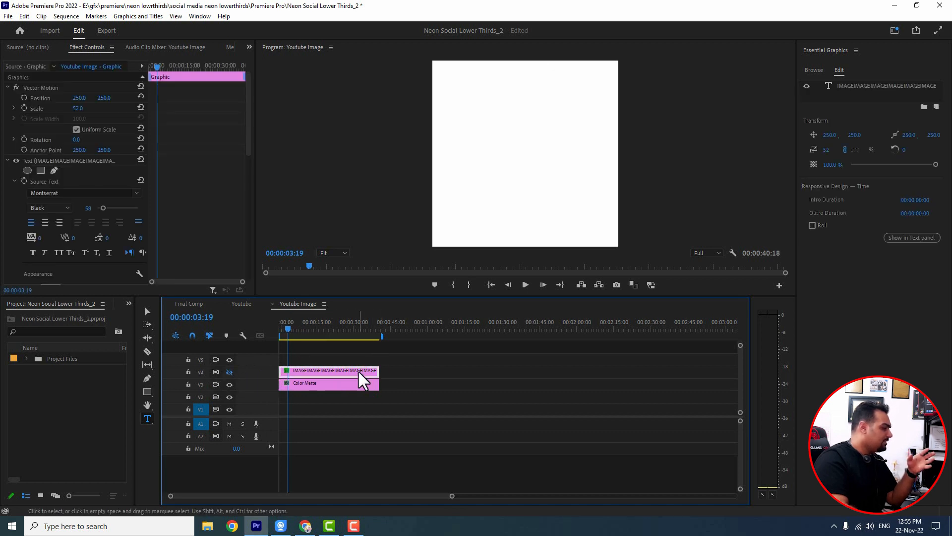
{"action": "key", "text": "Delete"}
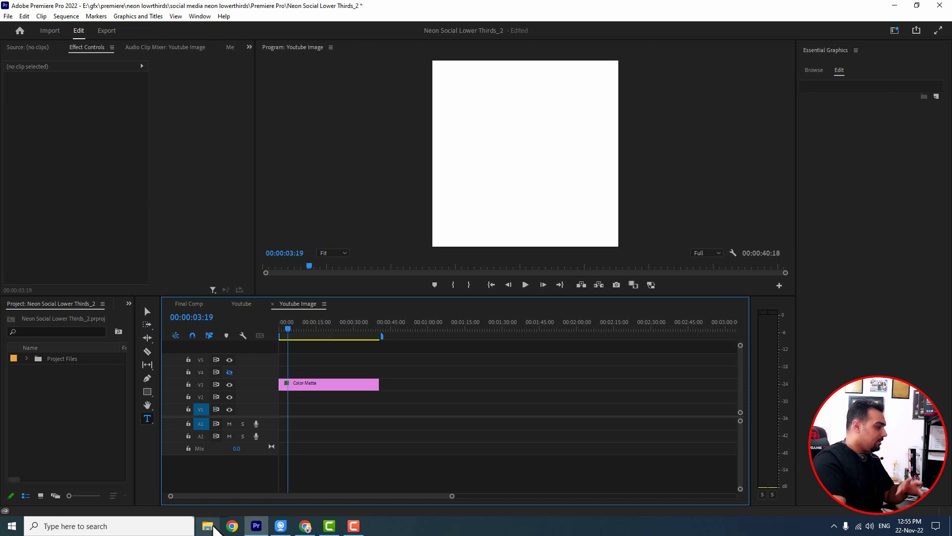
{"action": "mouse_move", "coordinate": [305, 526]}
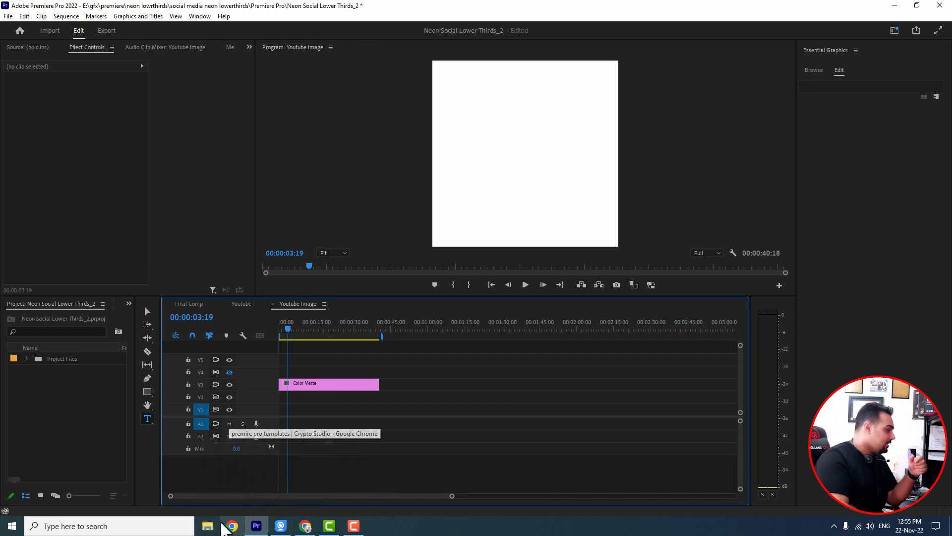
{"action": "left_click_drag", "start_coordinate": [207, 528], "coordinate": [376, 370]}
- Extend the logo clip to match the Color Matte's length
{"action": "left_click", "coordinate": [430, 372]}
{"action": "left_click", "coordinate": [369, 322]}
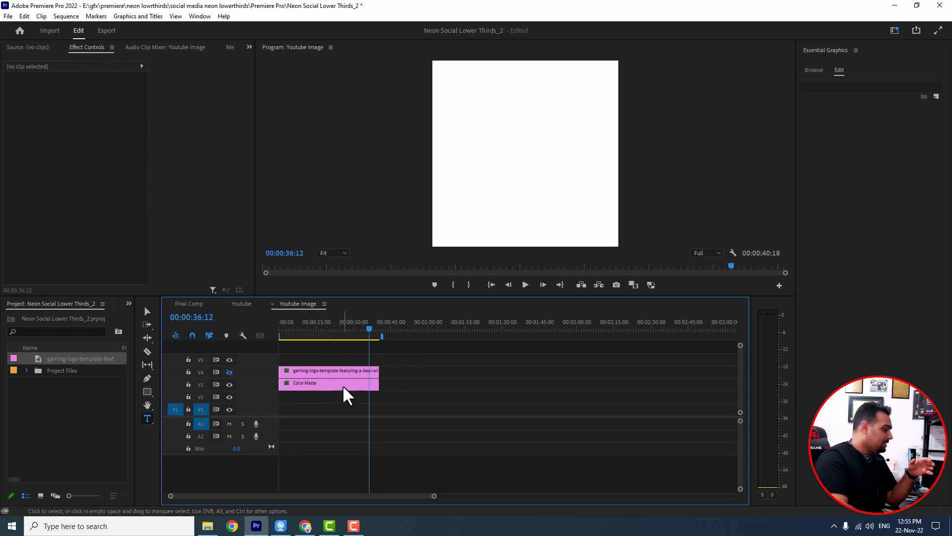
{"action": "left_click", "coordinate": [323, 328]}
{"action": "left_click_drag", "start_coordinate": [323, 326], "coordinate": [295, 327]}
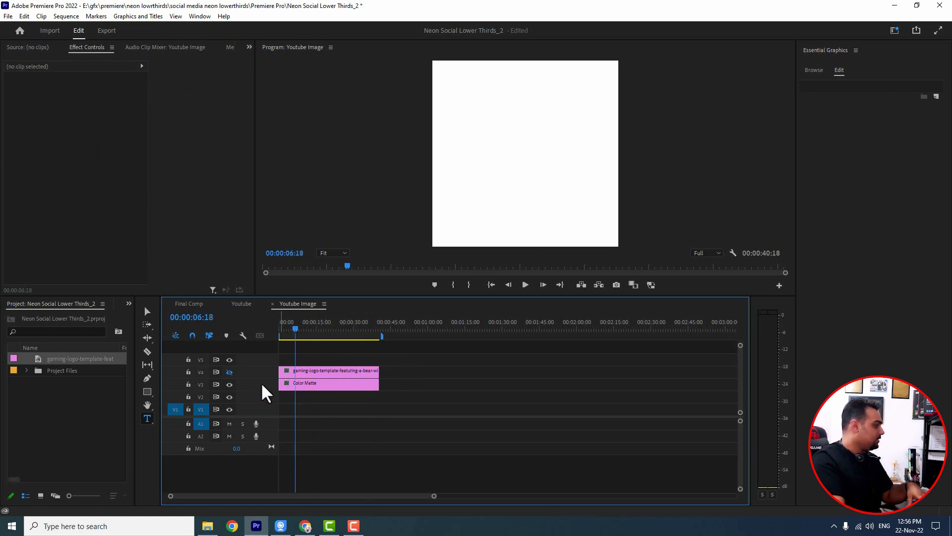
- Re-enable V4 and scale the logo to 13, checking the result in Final Comp
{"action": "left_click", "coordinate": [229, 372]}
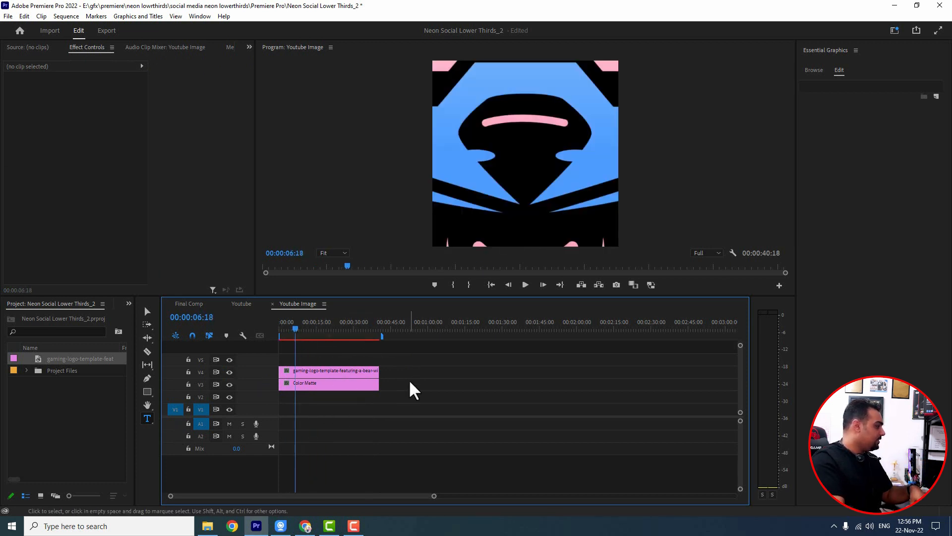
{"action": "left_click", "coordinate": [308, 369]}
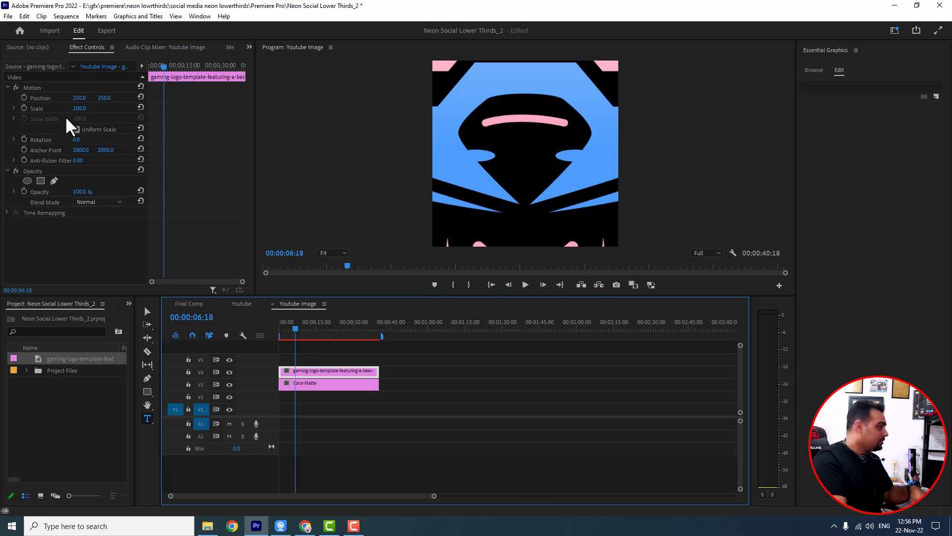
{"action": "left_click_drag", "start_coordinate": [77, 108], "coordinate": [34, 109]}
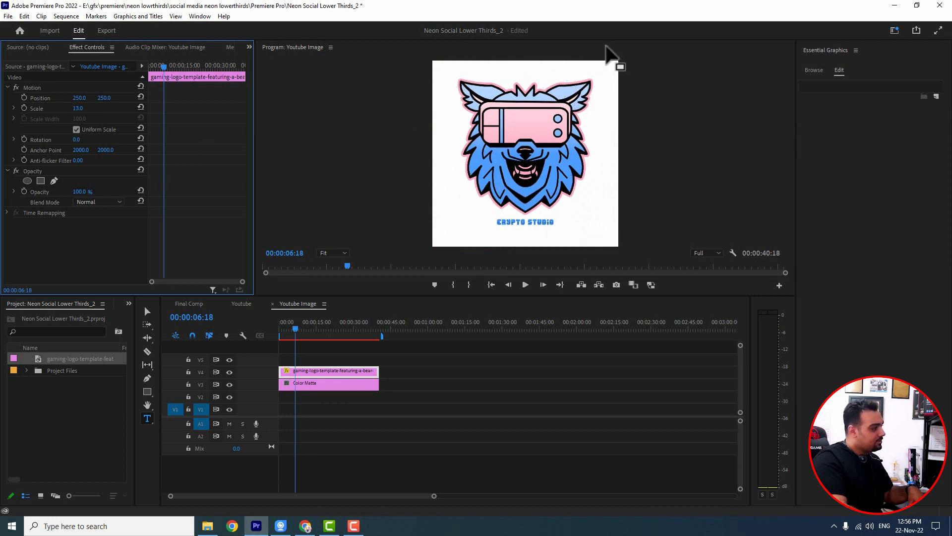
{"action": "left_click", "coordinate": [194, 305]}
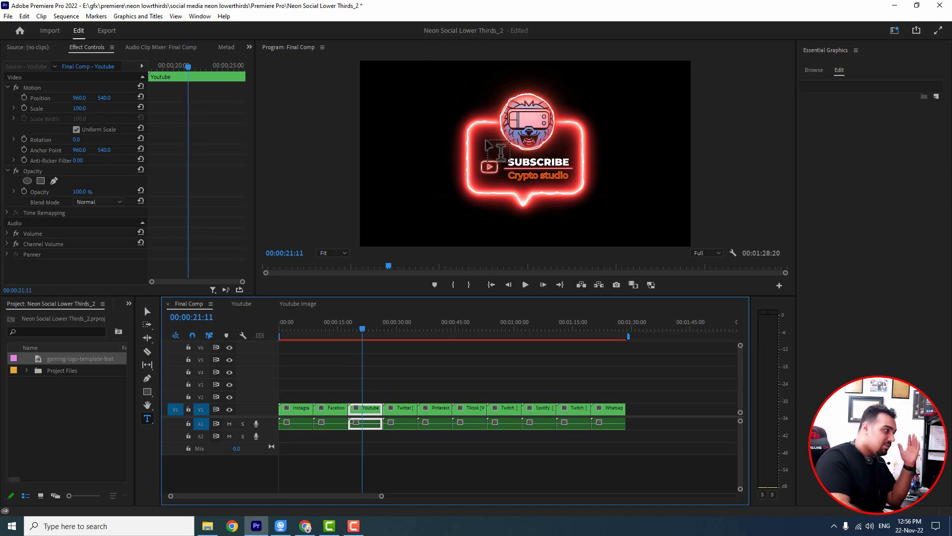
- Shrink the bear logo toward 8% and nudge it up, checking it in Final Comp
{"action": "left_click", "coordinate": [300, 304]}
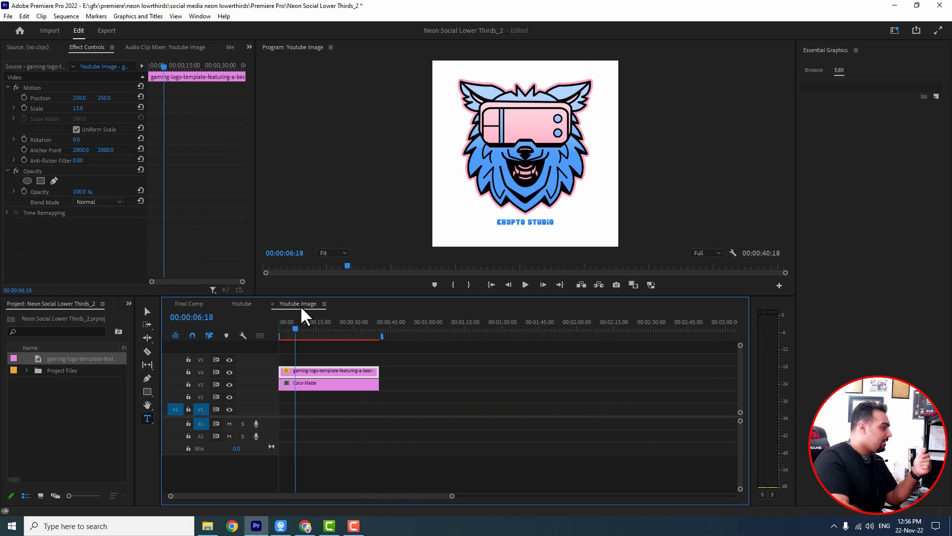
{"action": "left_click_drag", "start_coordinate": [78, 108], "coordinate": [78, 108]}
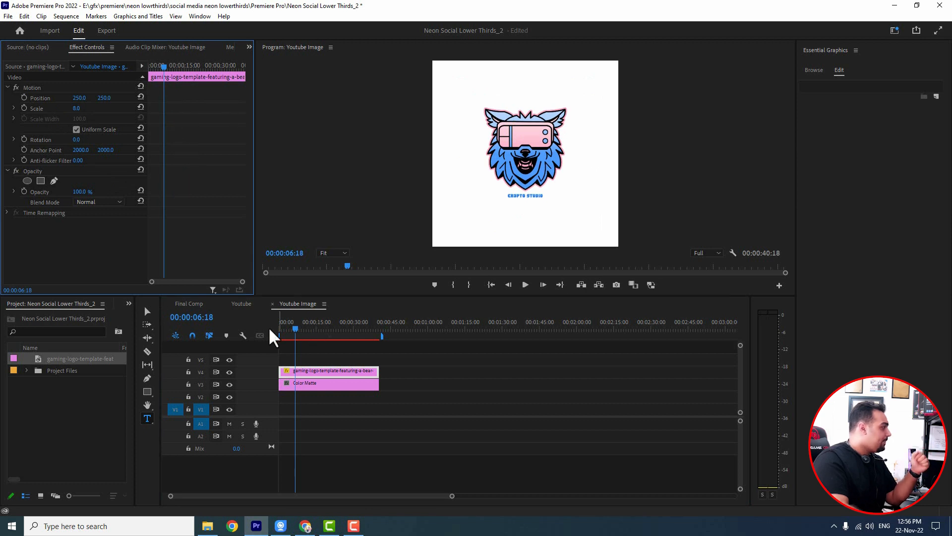
{"action": "left_click", "coordinate": [188, 304]}
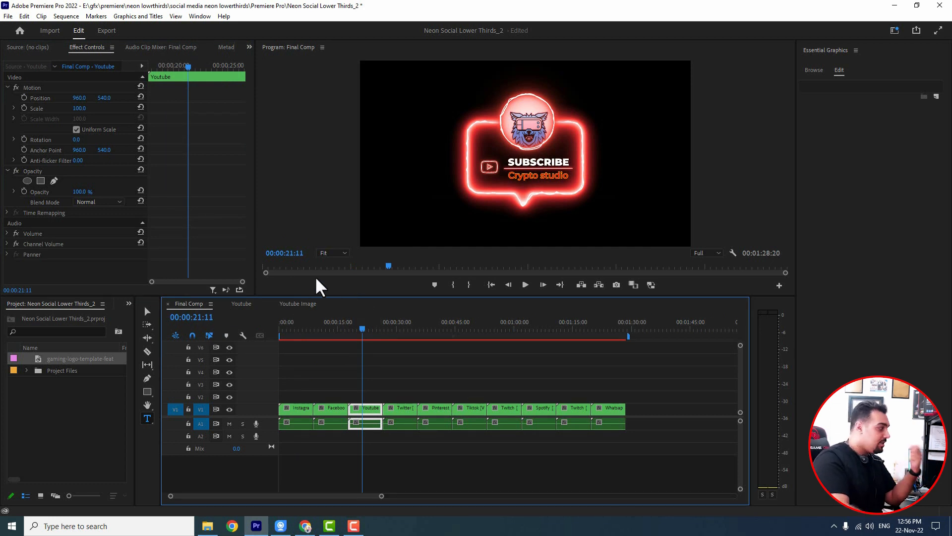
{"action": "left_click", "coordinate": [298, 304]}
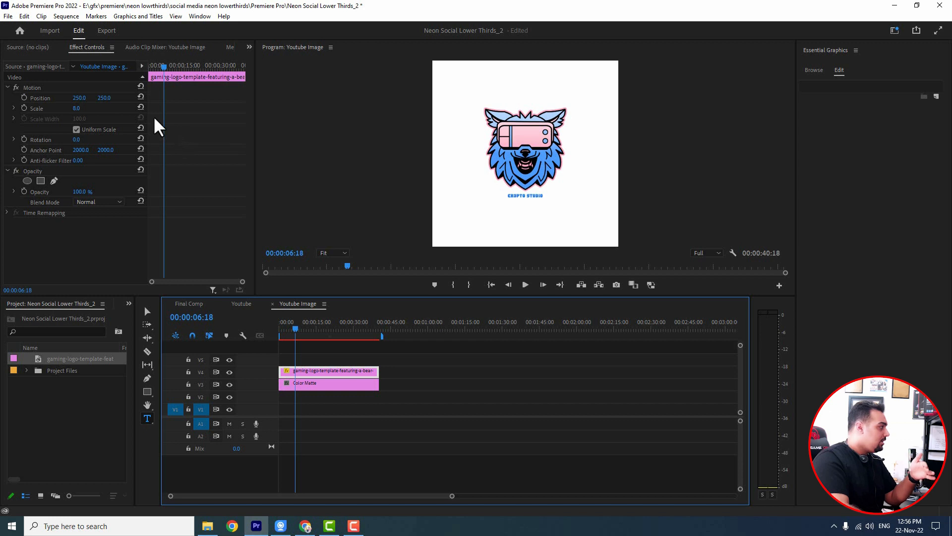
{"action": "left_click", "coordinate": [32, 87]}
{"action": "left_click_drag", "start_coordinate": [524, 191], "coordinate": [519, 168]}
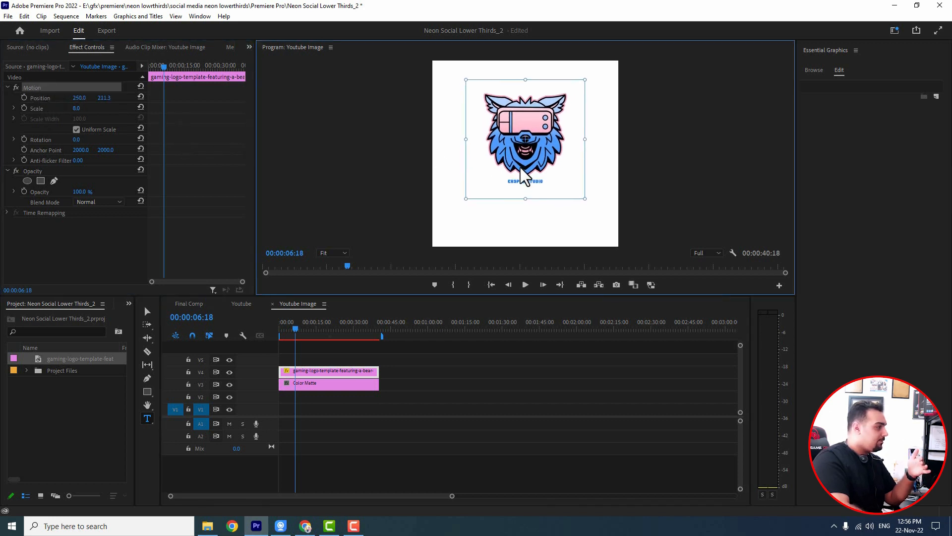
{"action": "left_click", "coordinate": [189, 304]}
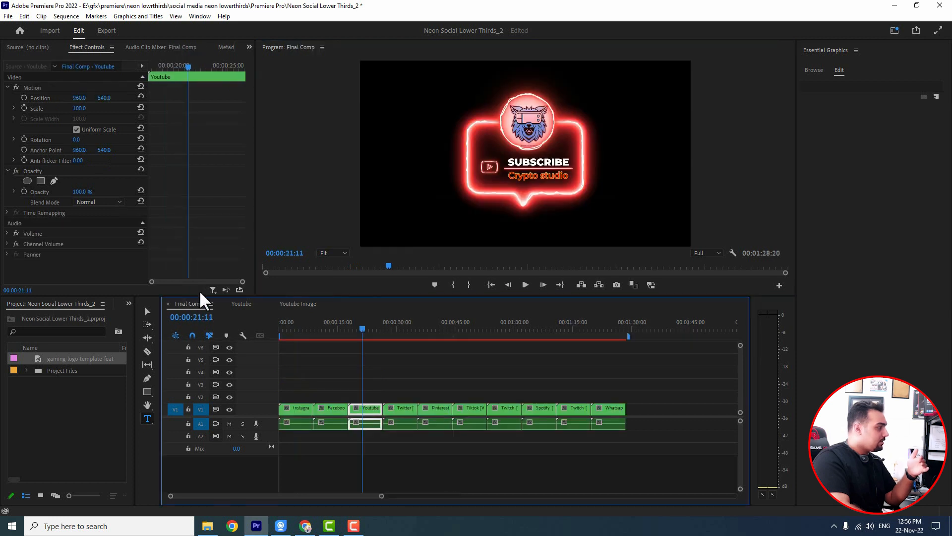
- Move the logo up-left, scale it to 7.6, and preview it in Final Comp
{"action": "left_click", "coordinate": [297, 305]}
{"action": "left_click", "coordinate": [7, 79]}
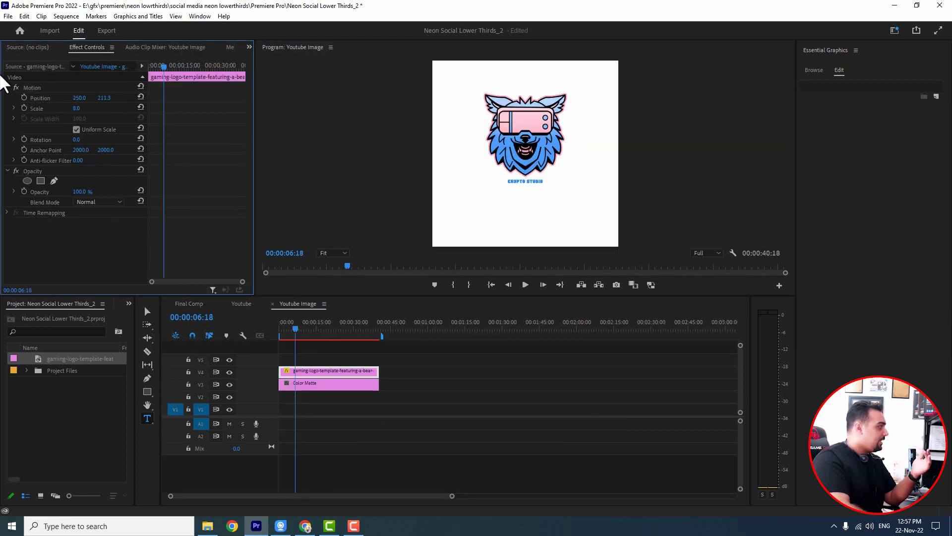
{"action": "left_click", "coordinate": [31, 88]}
{"action": "left_click_drag", "start_coordinate": [516, 138], "coordinate": [512, 135]}
{"action": "left_click_drag", "start_coordinate": [583, 77], "coordinate": [580, 80]}
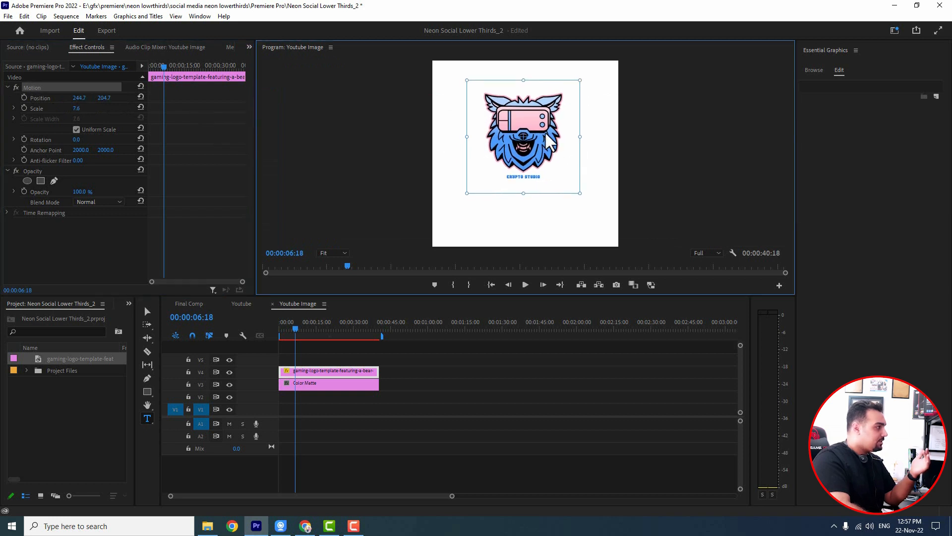
{"action": "left_click_drag", "start_coordinate": [546, 134], "coordinate": [547, 130]}
{"action": "left_click", "coordinate": [188, 304]}
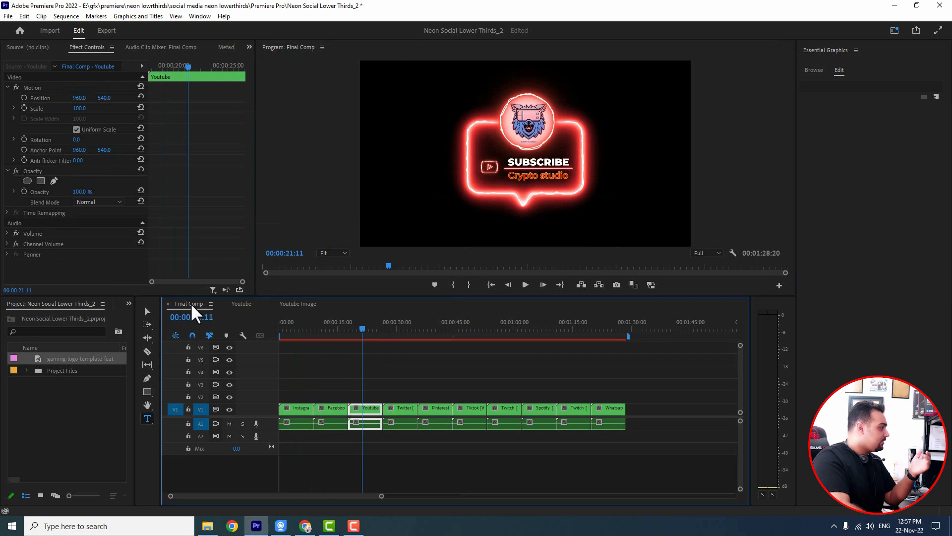
- Reposition the bear logo within the white frame of Youtube Image
{"action": "left_click", "coordinate": [299, 303]}
{"action": "left_click", "coordinate": [32, 88]}
{"action": "left_click_drag", "start_coordinate": [523, 159], "coordinate": [520, 160]}
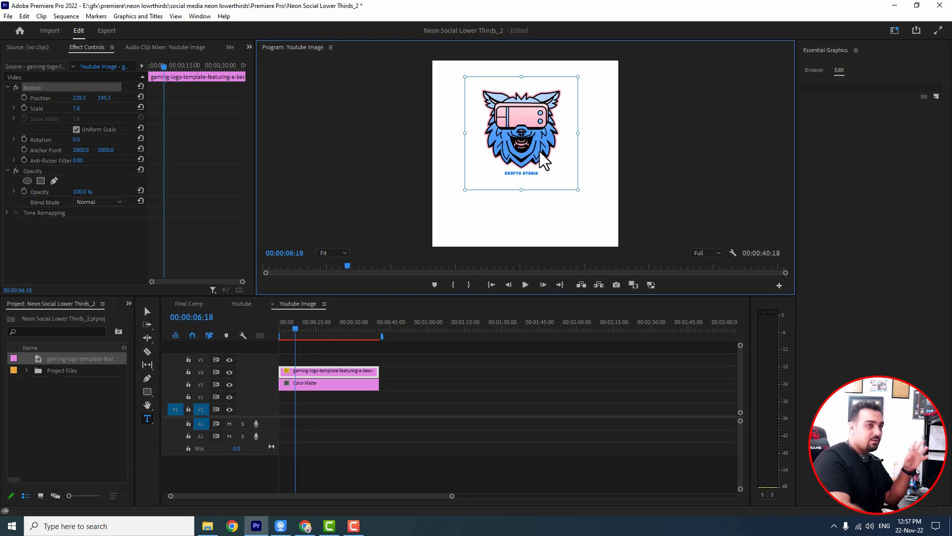
{"action": "mouse_move", "coordinate": [540, 153]}
{"action": "left_mouse_down"}
{"action": "mouse_move", "coordinate": [558, 140]}
{"action": "mouse_move", "coordinate": [527, 167]}
{"action": "mouse_move", "coordinate": [550, 153]}
{"action": "left_mouse_up"}
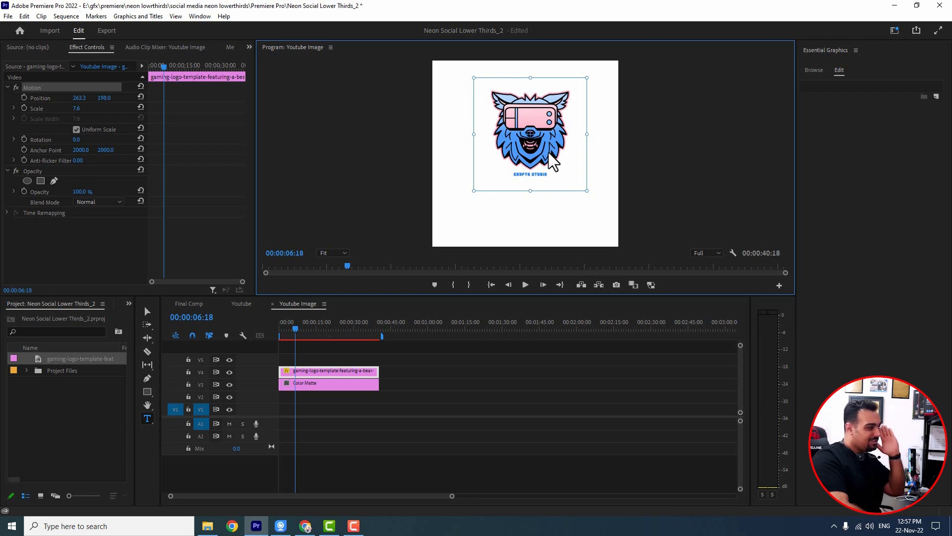
{"action": "left_click_drag", "start_coordinate": [550, 154], "coordinate": [549, 152]}
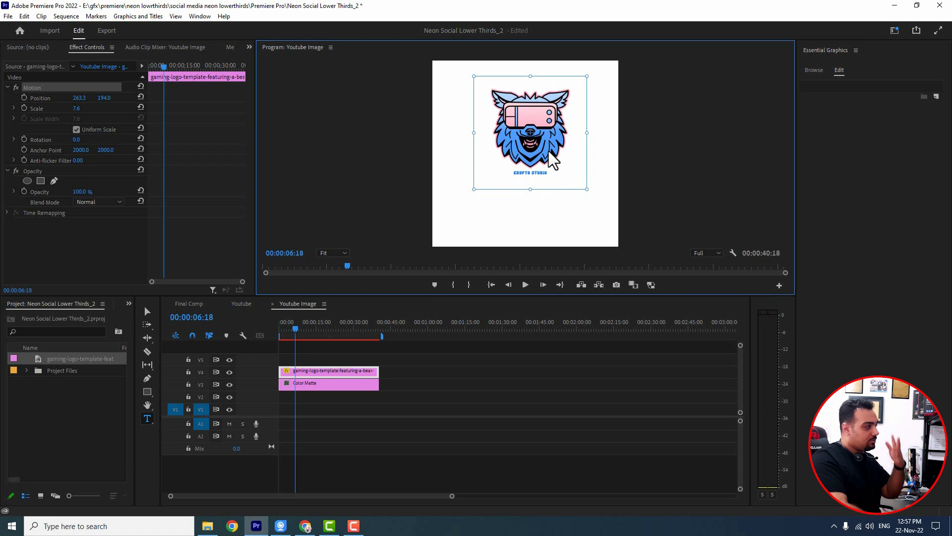
{"action": "mouse_move", "coordinate": [550, 151]}
{"action": "left_mouse_down"}
{"action": "mouse_move", "coordinate": [515, 152]}
{"action": "mouse_move", "coordinate": [536, 152]}
{"action": "mouse_move", "coordinate": [506, 170]}
{"action": "mouse_move", "coordinate": [530, 191]}
{"action": "mouse_move", "coordinate": [519, 171]}
{"action": "mouse_move", "coordinate": [570, 164]}
{"action": "mouse_move", "coordinate": [502, 158]}
{"action": "mouse_move", "coordinate": [538, 158]}
{"action": "left_mouse_up"}
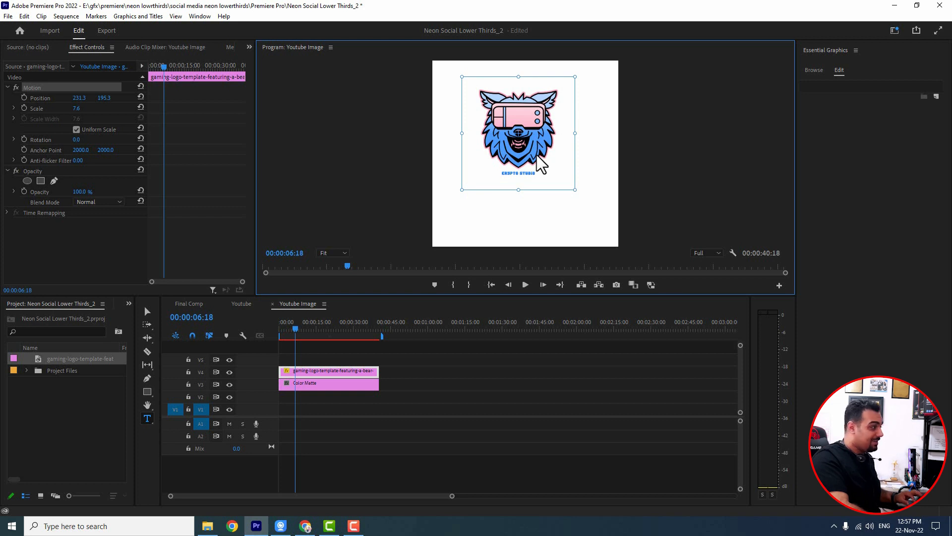
{"action": "left_click_drag", "start_coordinate": [538, 156], "coordinate": [565, 151]}
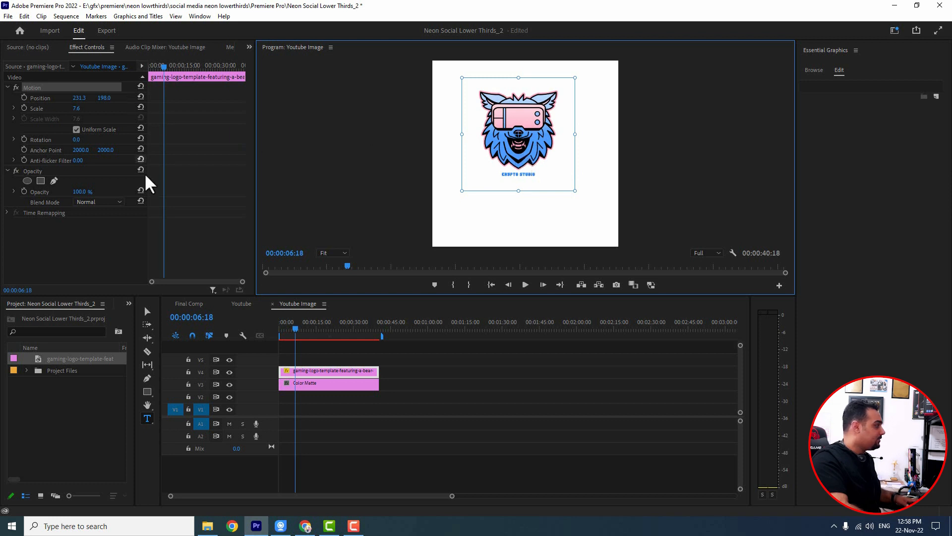
{"action": "left_click", "coordinate": [191, 304]}
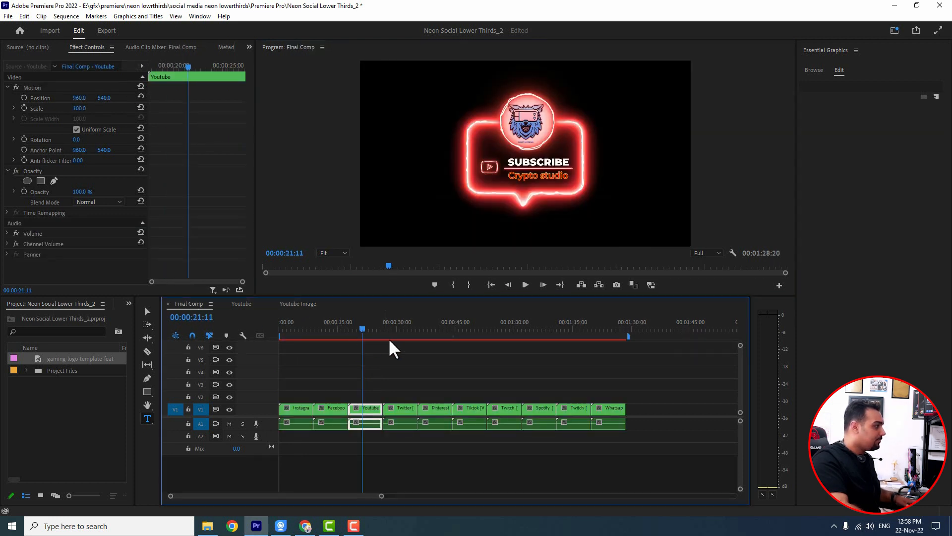
- Remove the stray text clip above the logo, then open the nested Youtube sequence
{"action": "left_click", "coordinate": [318, 305]}
{"action": "left_click", "coordinate": [526, 171]}
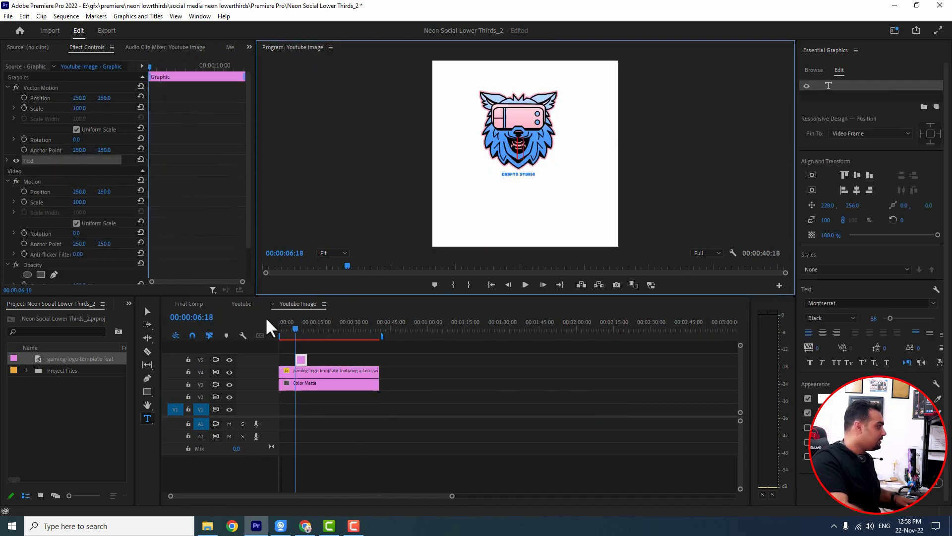
{"action": "key", "text": "ctrl+z"}
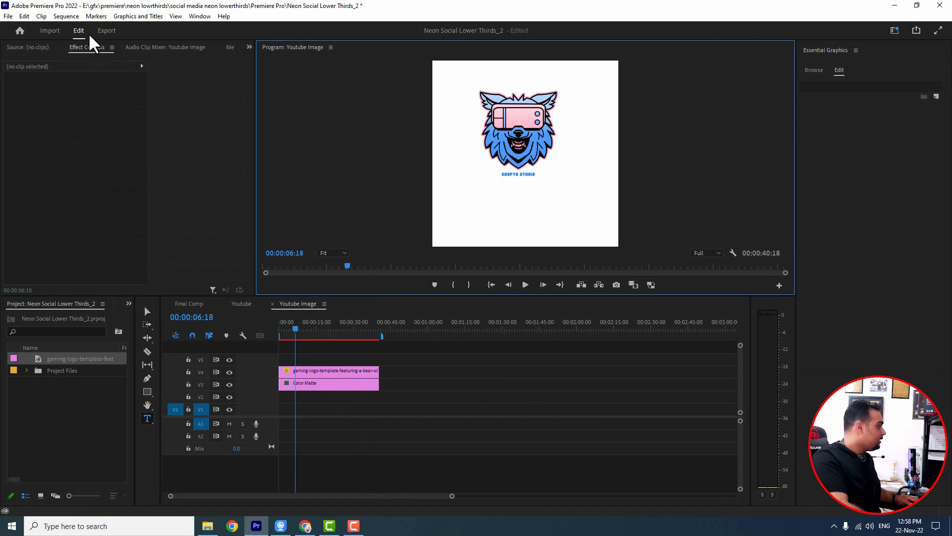
{"action": "left_click", "coordinate": [332, 372]}
{"action": "left_click", "coordinate": [37, 87]}
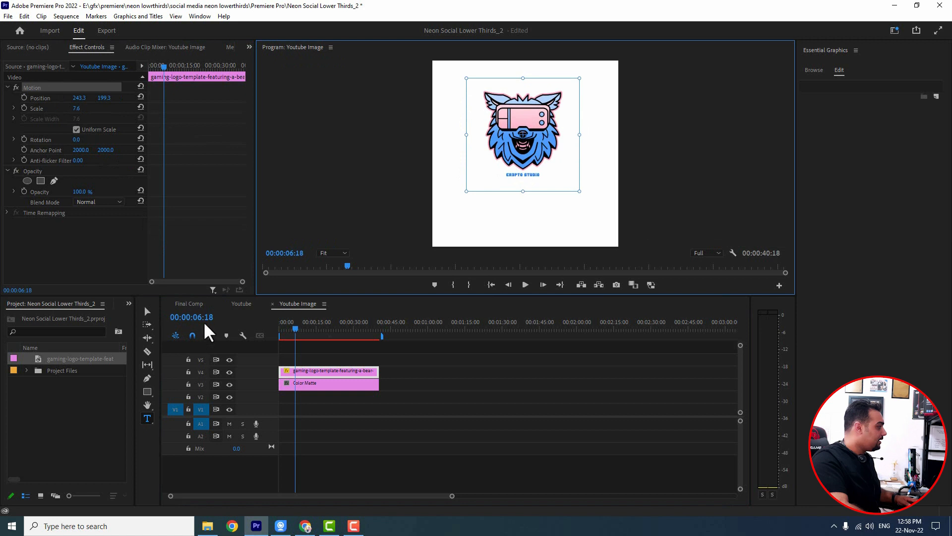
{"action": "left_click", "coordinate": [194, 307]}
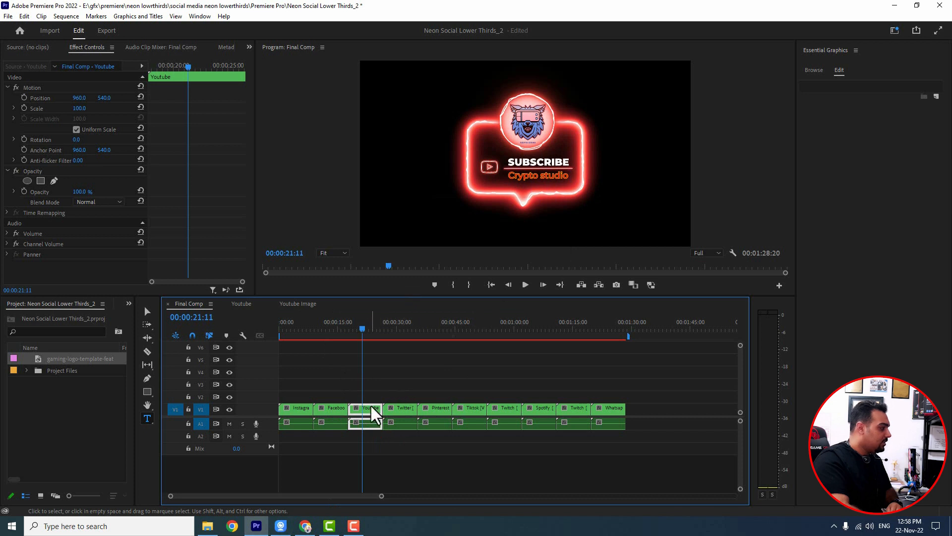
{"action": "left_click", "coordinate": [240, 305]}
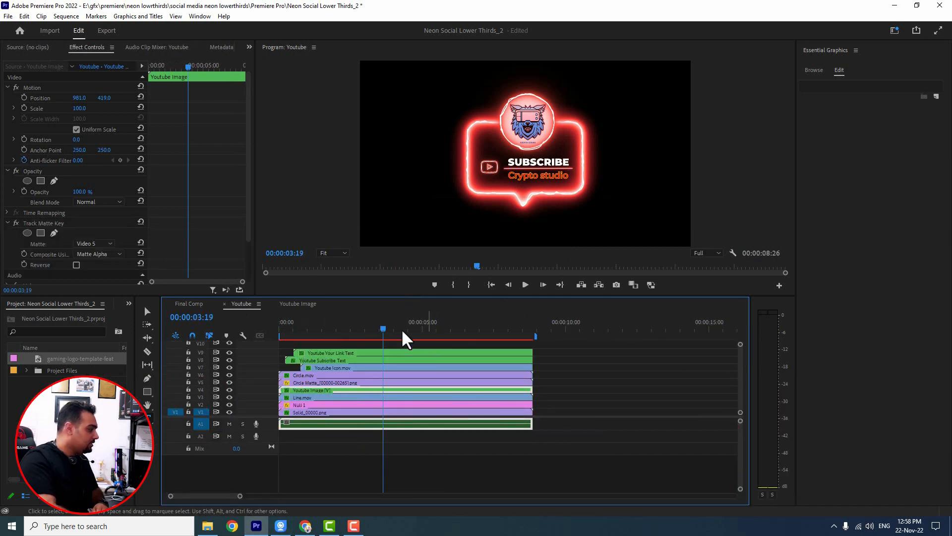
- Give the SUBSCRIBE text a bright blue 4200FF fill
{"action": "double_click", "coordinate": [347, 360]}
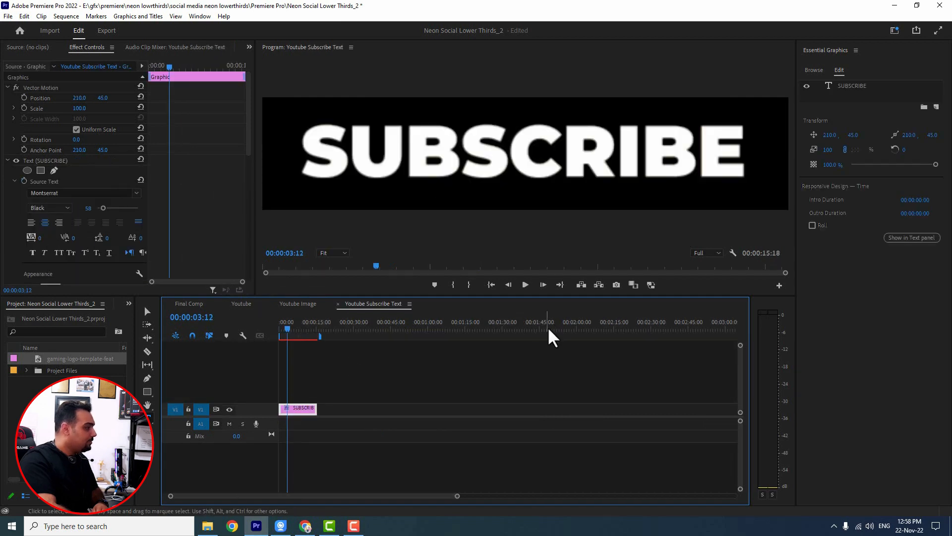
{"action": "left_click", "coordinate": [561, 149]}
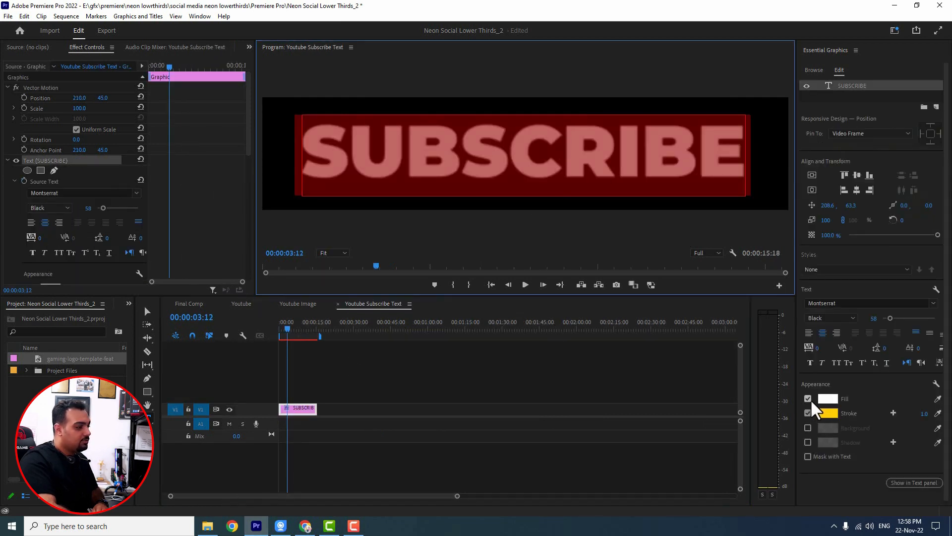
{"action": "left_click", "coordinate": [818, 400]}
{"action": "left_click", "coordinate": [464, 281]}
{"action": "left_click", "coordinate": [496, 289]}
{"action": "left_click_drag", "start_coordinate": [498, 290], "coordinate": [482, 330]}
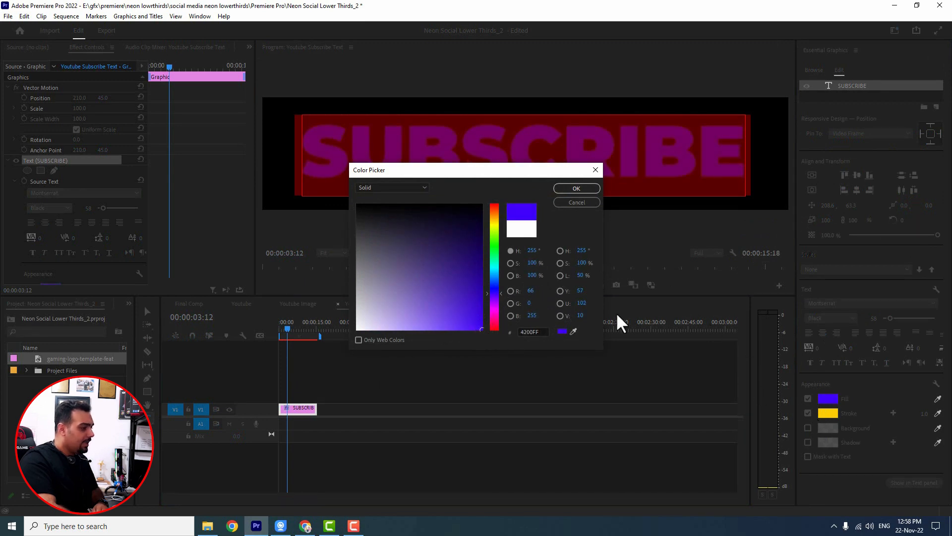
{"action": "left_click", "coordinate": [577, 189]}
- Set the SUBSCRIBE stroke to pink FD06AF at width 9 and review in Final Comp
{"action": "left_click", "coordinate": [827, 413]}
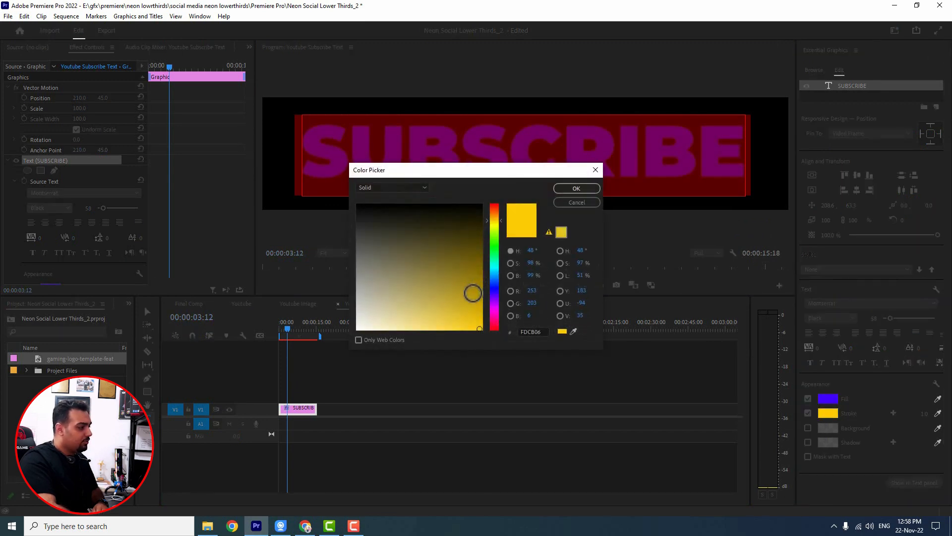
{"action": "left_click_drag", "start_coordinate": [495, 332], "coordinate": [495, 316]}
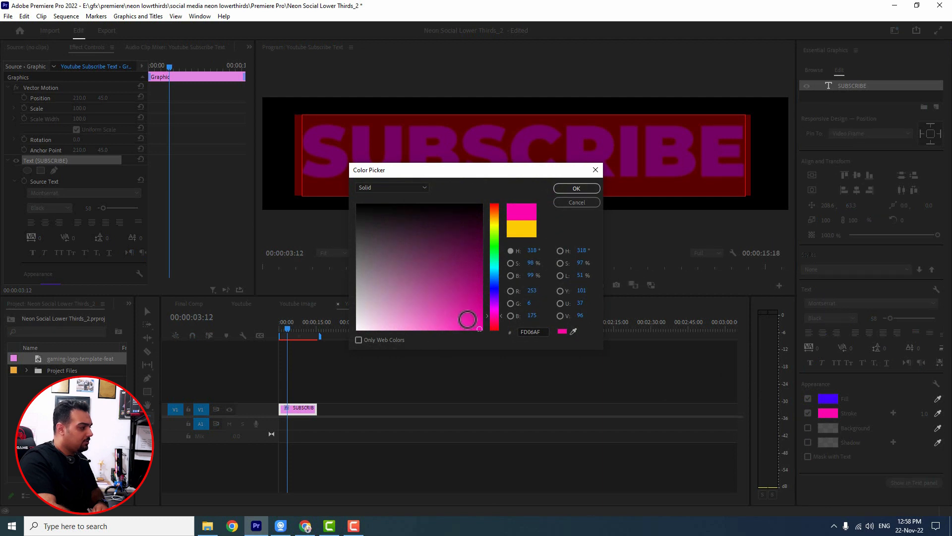
{"action": "left_click", "coordinate": [576, 188]}
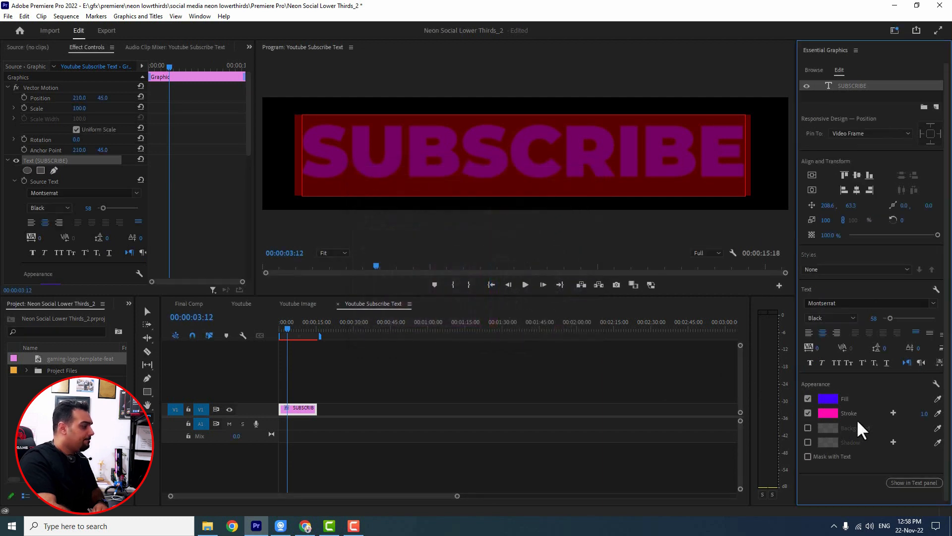
{"action": "left_click_drag", "start_coordinate": [921, 414], "coordinate": [925, 414]}
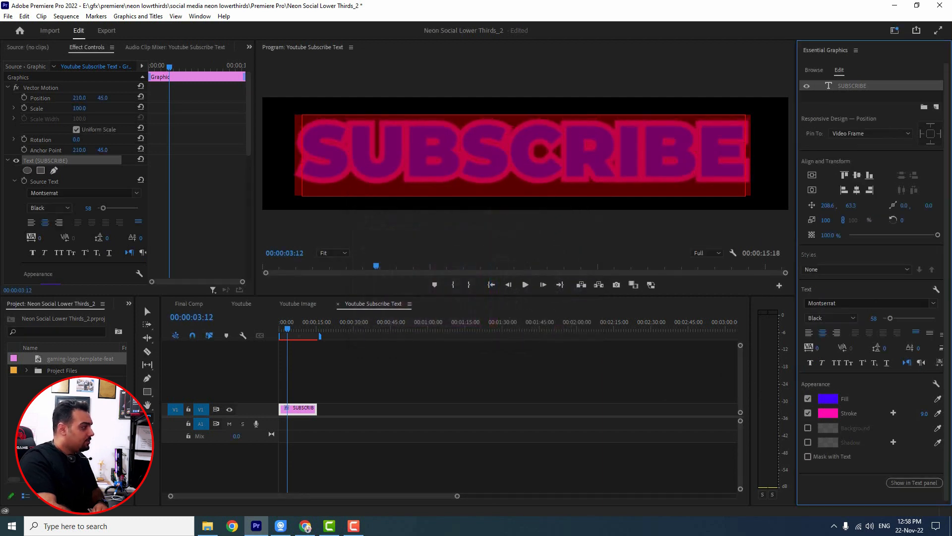
{"action": "left_click", "coordinate": [199, 304]}
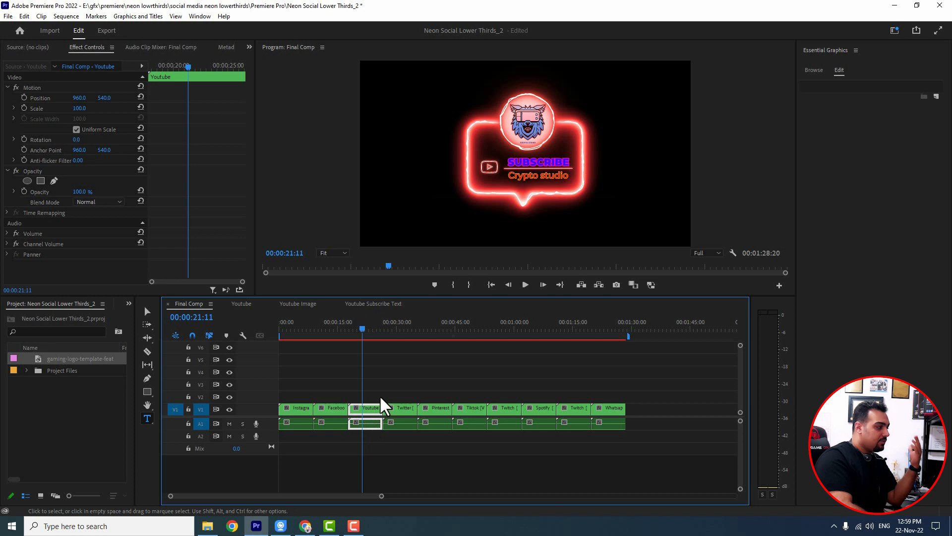
- Scrub the Final Comp playhead between about 17 and 22 seconds to preview the animation
{"action": "left_click", "coordinate": [351, 332]}
{"action": "left_click_drag", "start_coordinate": [351, 332], "coordinate": [348, 332]}
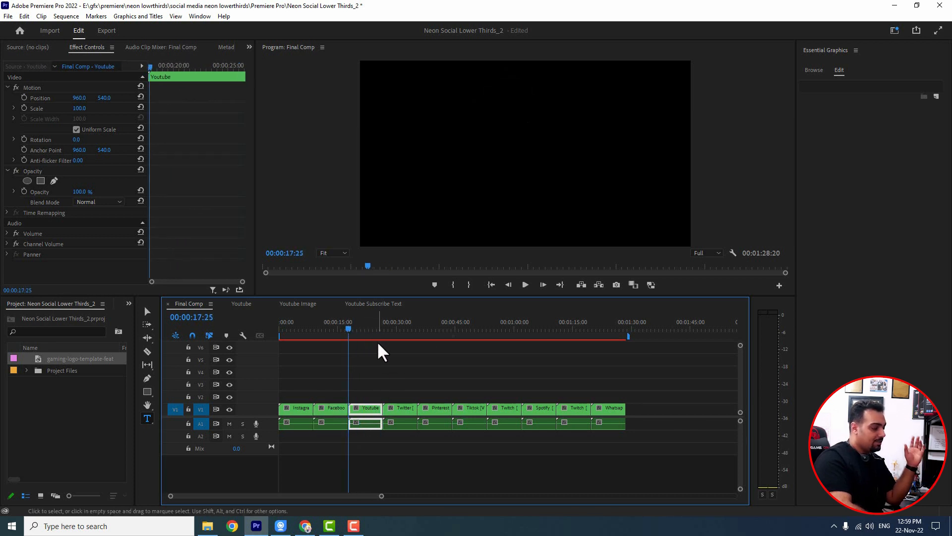
{"action": "left_click", "coordinate": [367, 330]}
{"action": "left_click_drag", "start_coordinate": [371, 329], "coordinate": [382, 330]}
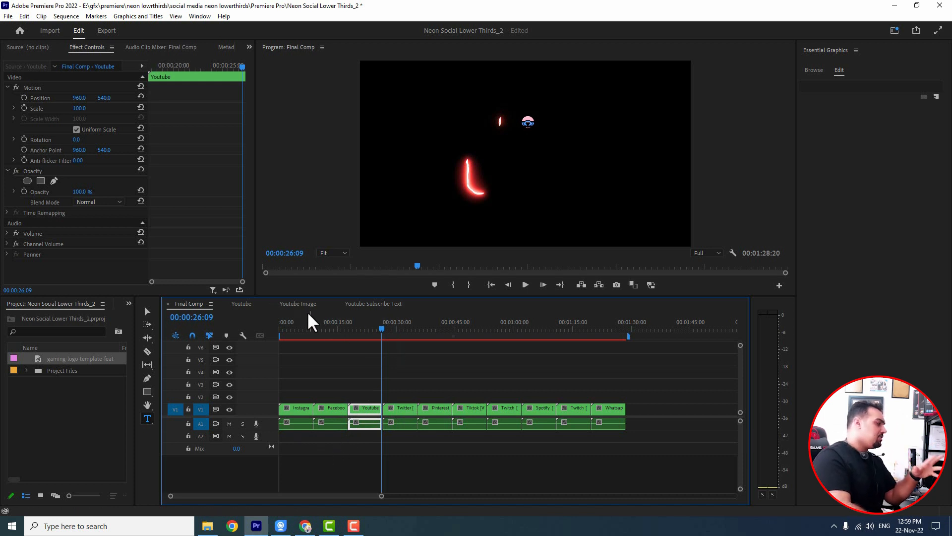
- In the Youtube sequence, mark the in point at the start and out point at the end
{"action": "left_click", "coordinate": [244, 304]}
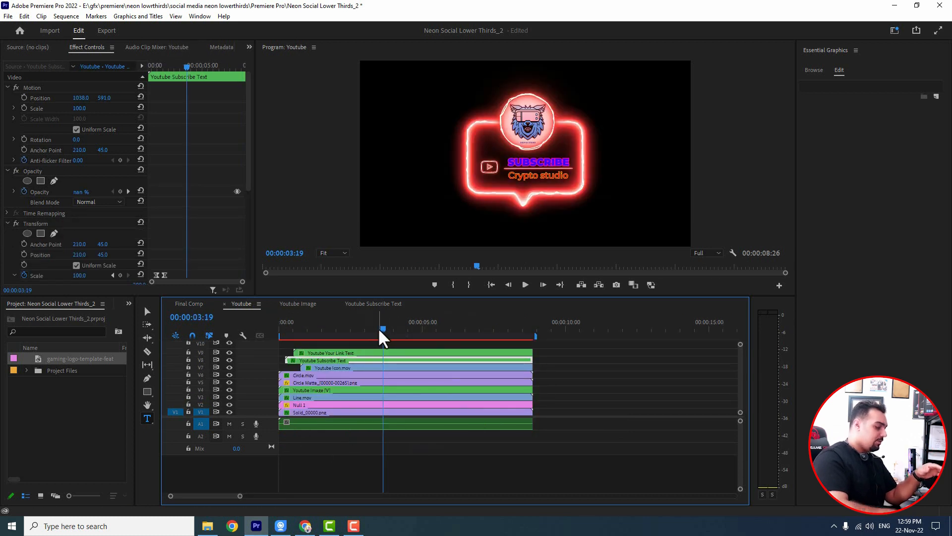
{"action": "key", "text": "Home"}
{"action": "key", "text": "i"}
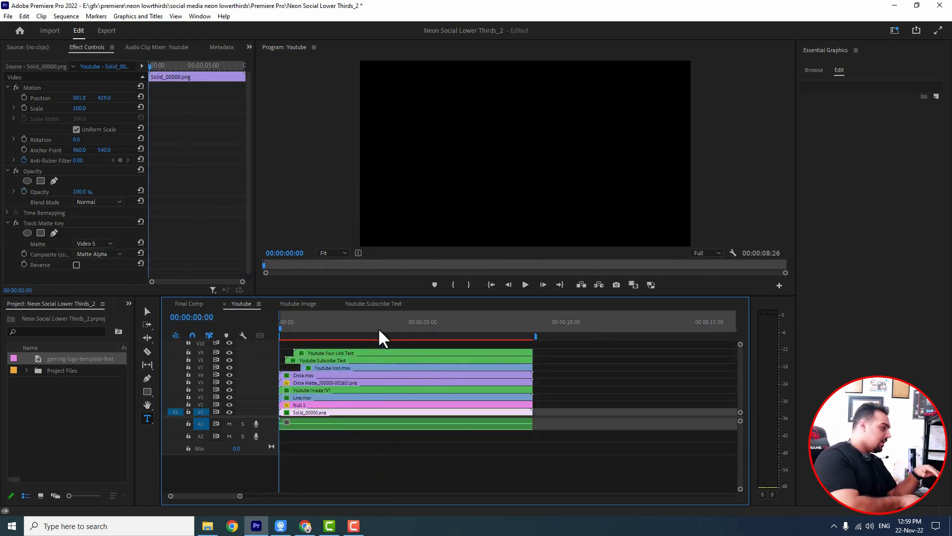
{"action": "key", "text": "End"}
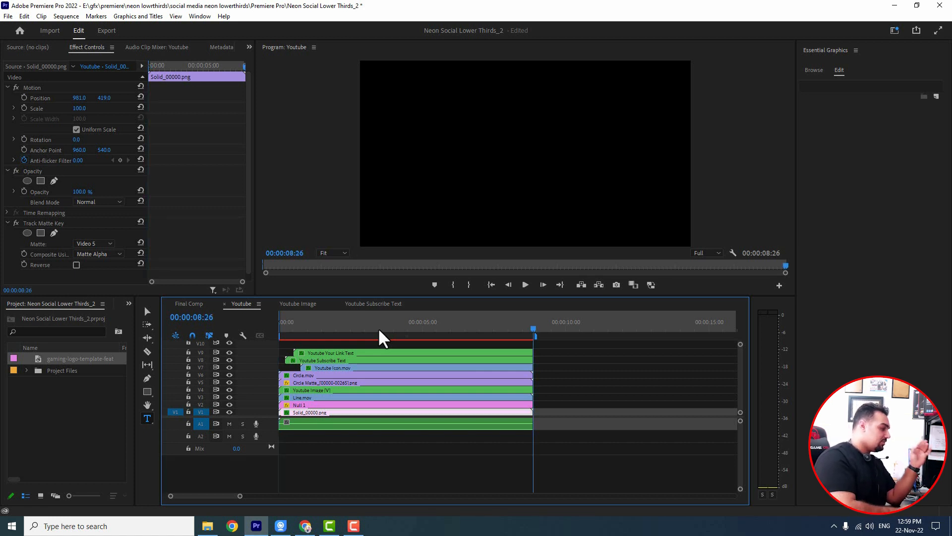
{"action": "key", "text": "o"}
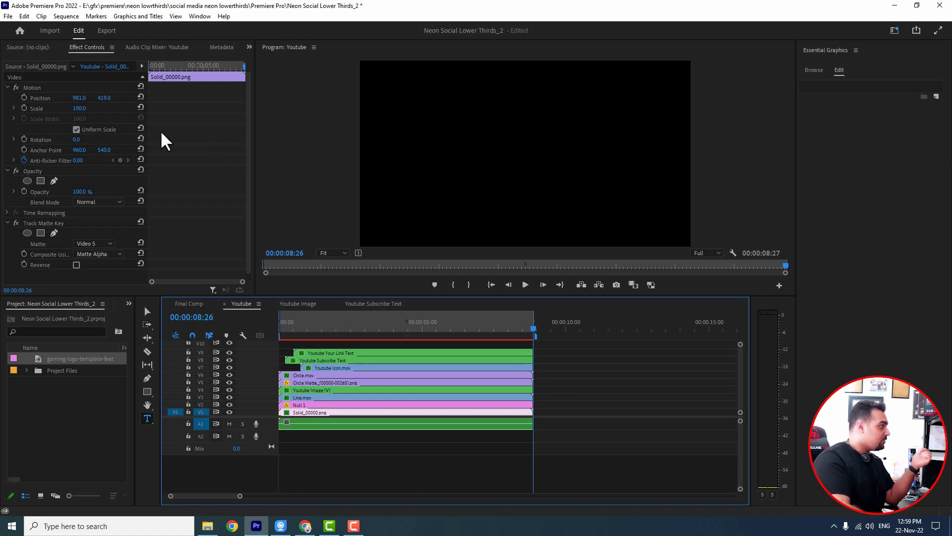
- Set the export format to QuickTime, keeping the Custom preset
{"action": "left_click", "coordinate": [105, 30]}
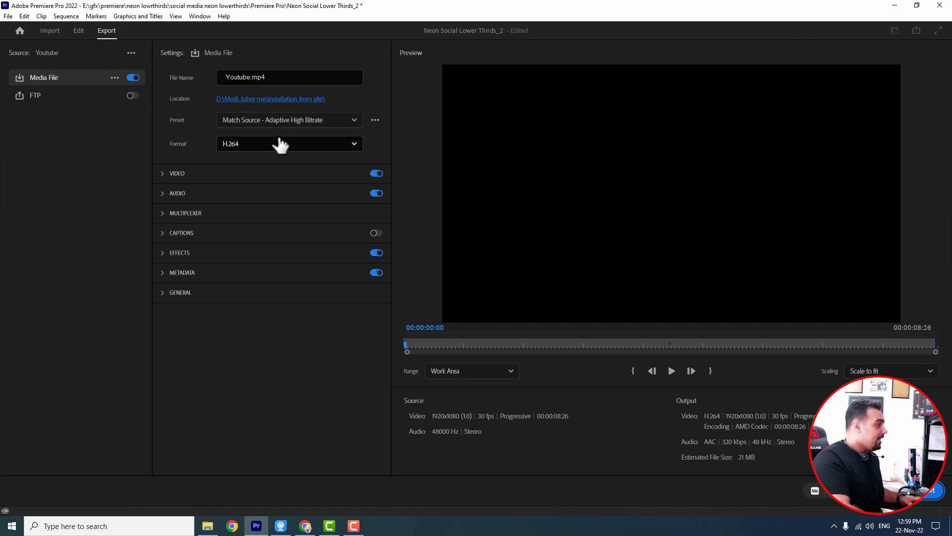
{"action": "left_click", "coordinate": [255, 143]}
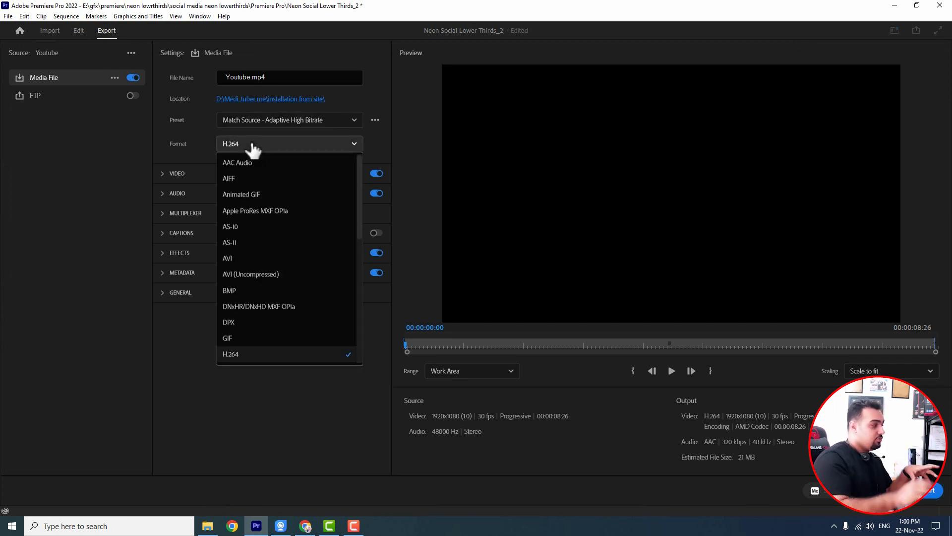
{"action": "scroll", "coordinate": [276, 287], "scroll_direction": "down", "scroll_amount": 5}
{"action": "left_click", "coordinate": [277, 287]}
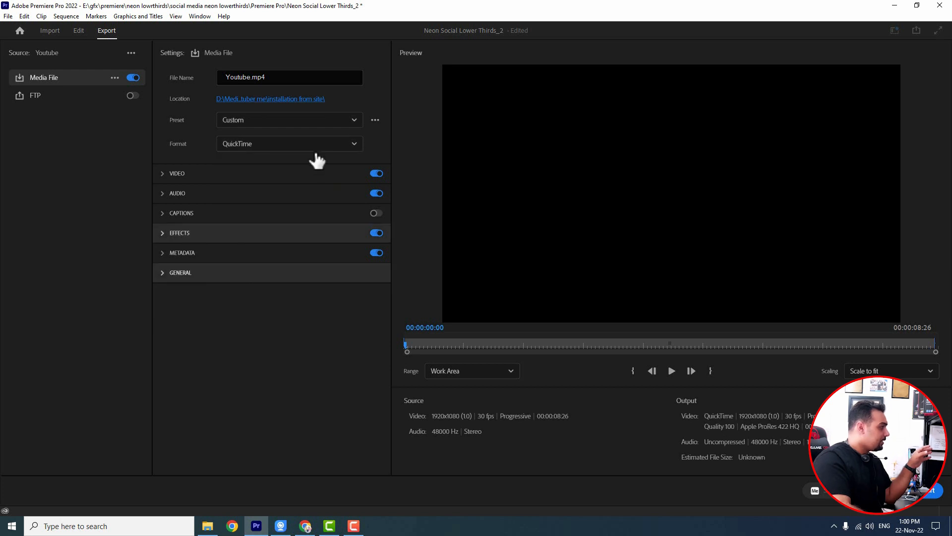
{"action": "left_click", "coordinate": [258, 126]}
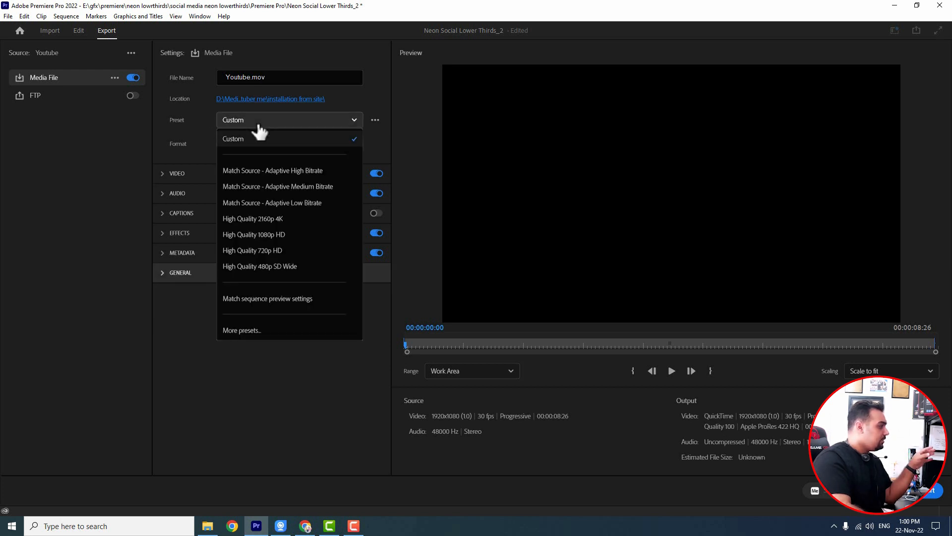
{"action": "left_click", "coordinate": [259, 130]}
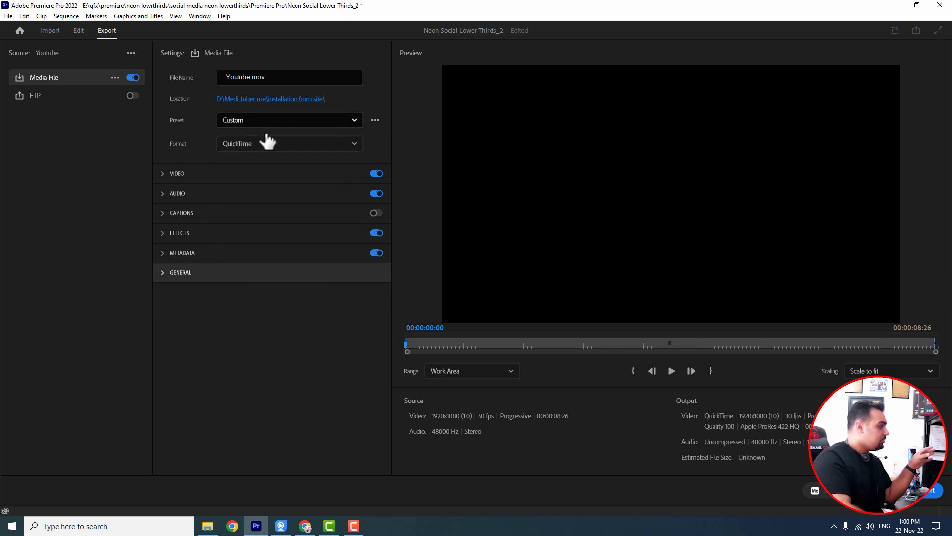
- Choose the Apple ProRes 4444 codec with 8-bpc + alpha depth
{"action": "left_click", "coordinate": [177, 178]}
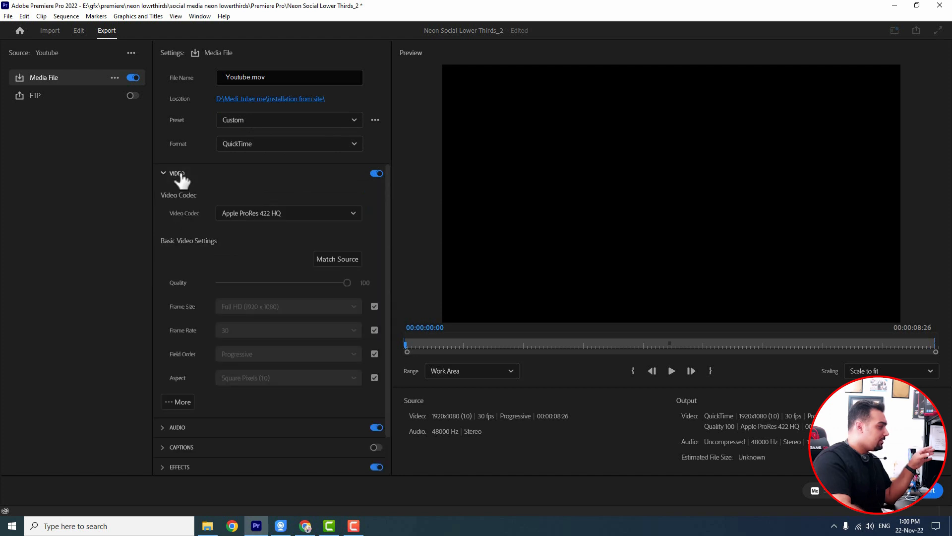
{"action": "left_click", "coordinate": [242, 215]}
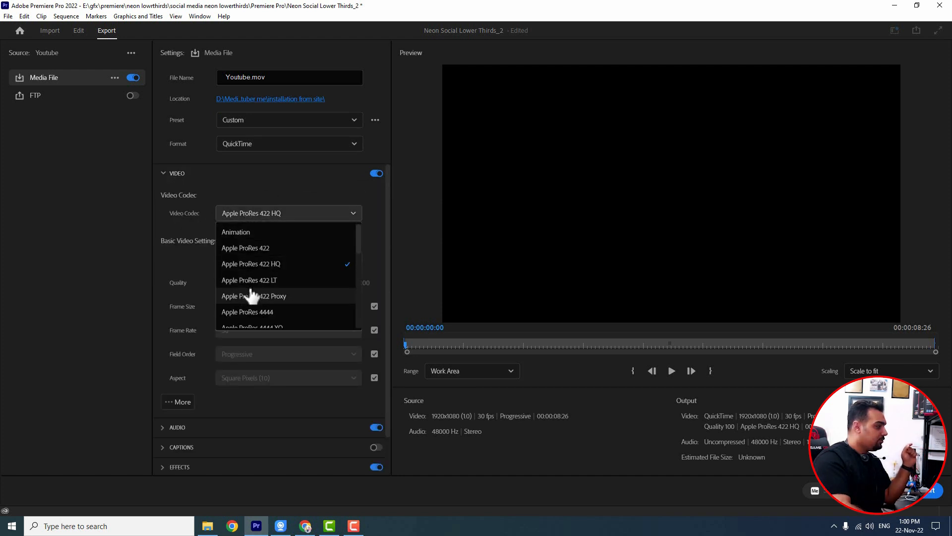
{"action": "left_click", "coordinate": [264, 316]}
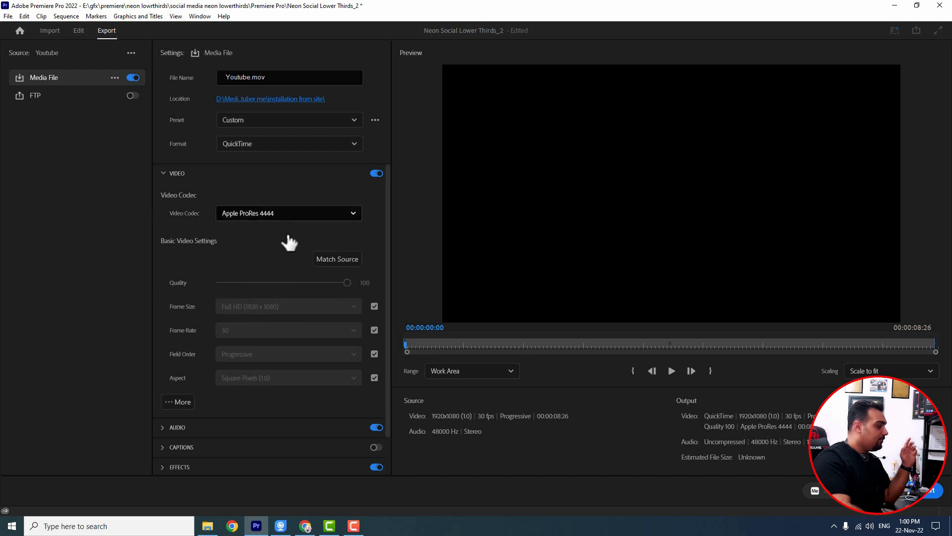
{"action": "scroll", "coordinate": [230, 321], "scroll_direction": "down", "scroll_amount": 2}
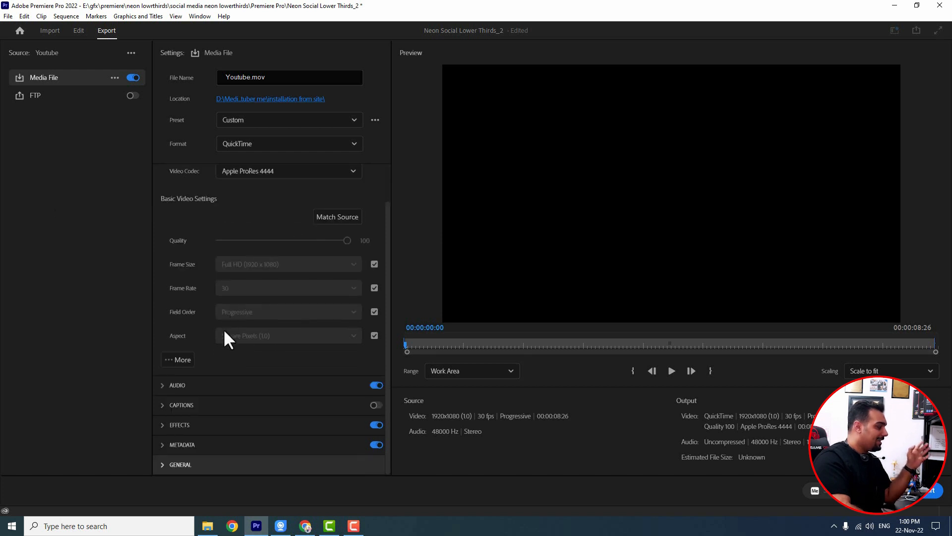
{"action": "left_click", "coordinate": [178, 359]}
{"action": "scroll", "coordinate": [225, 328], "scroll_direction": "down", "scroll_amount": 5}
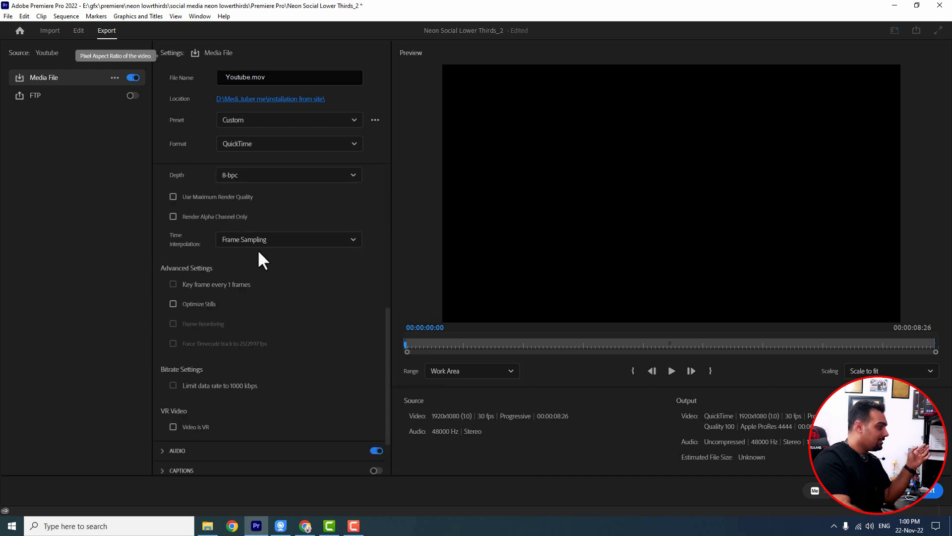
{"action": "left_click", "coordinate": [245, 181]}
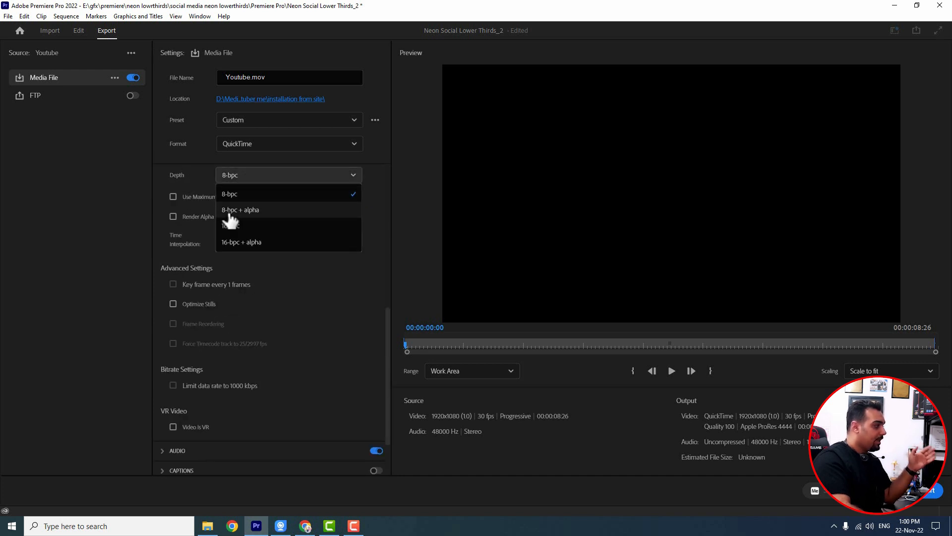
{"action": "left_click", "coordinate": [259, 212]}
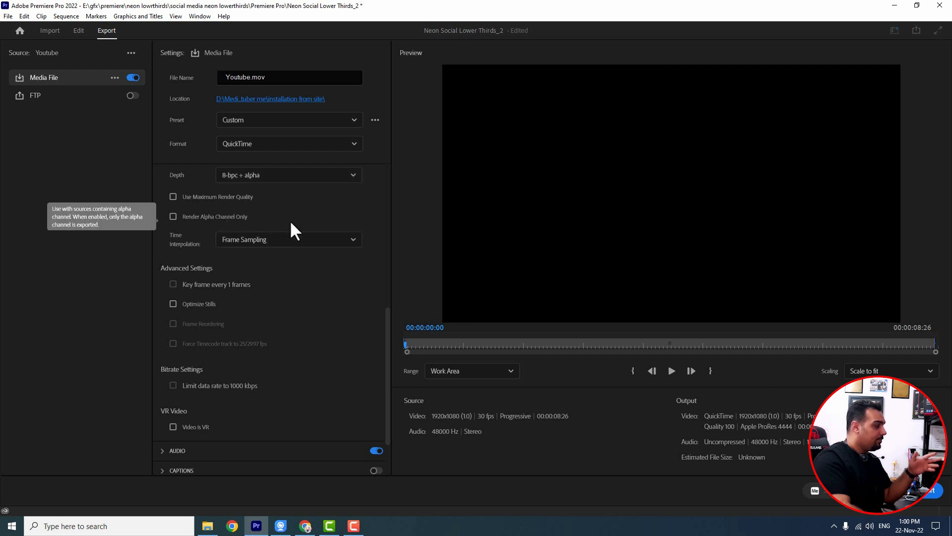
{"action": "scroll", "coordinate": [335, 287], "scroll_direction": "up", "scroll_amount": 5}
- Save the export as 'Youtube test' in the youtuber me folder
{"action": "left_click", "coordinate": [267, 99]}
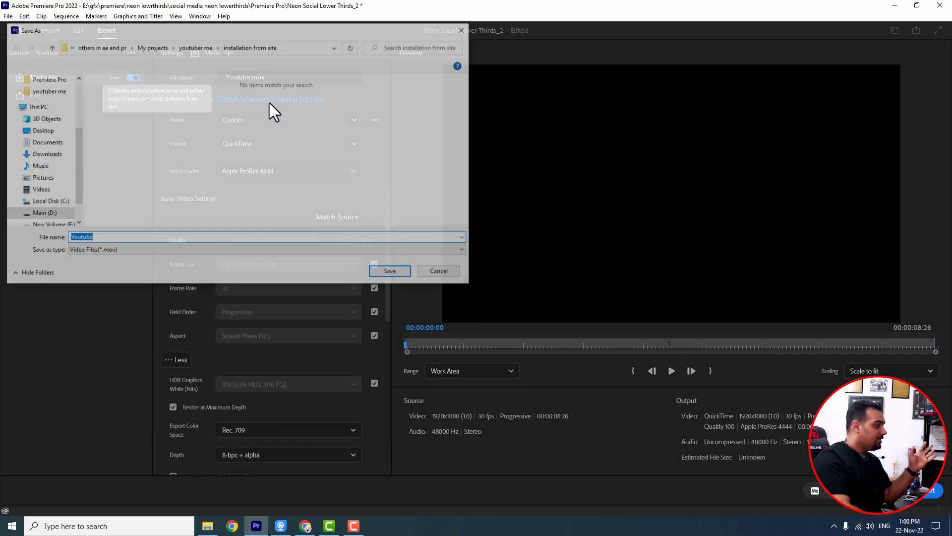
{"action": "left_click", "coordinate": [129, 241]}
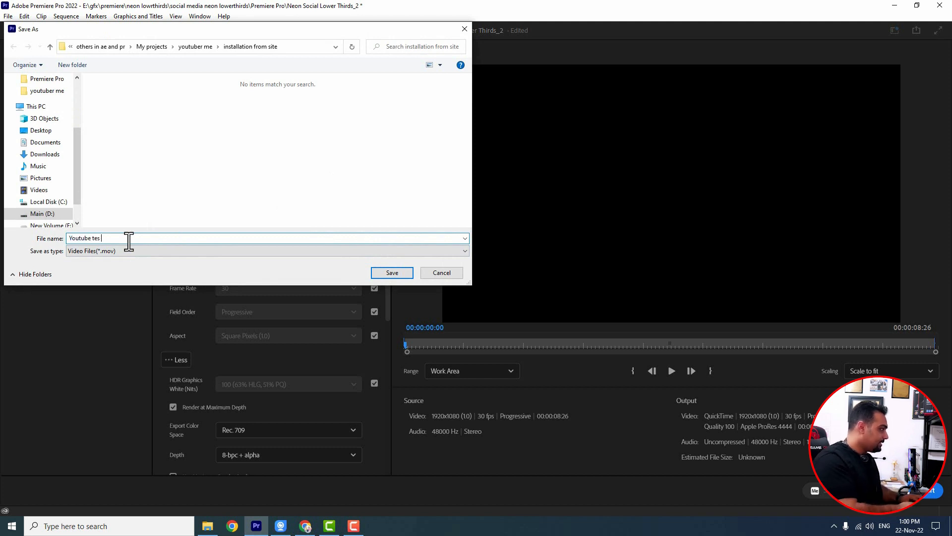
{"action": "type", "text": "test"}
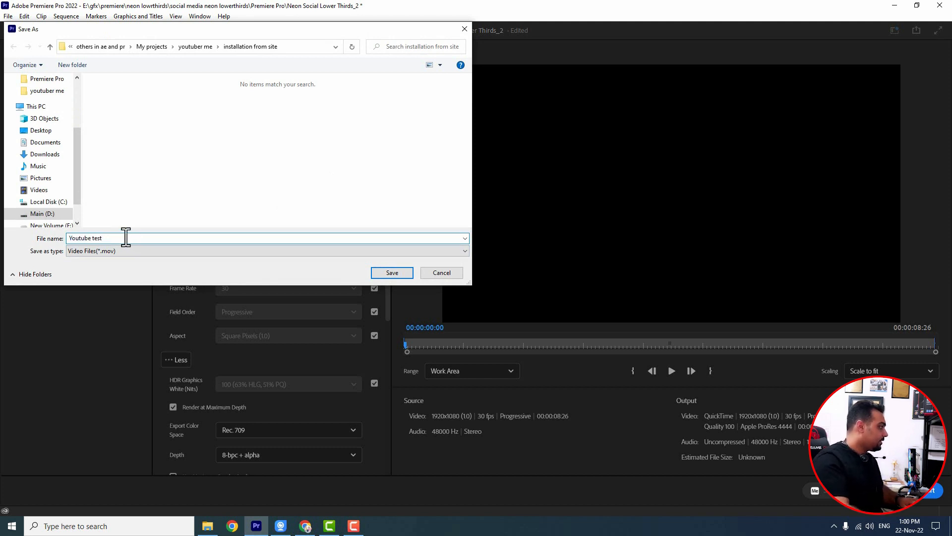
{"action": "left_click", "coordinate": [45, 90]}
{"action": "scroll", "coordinate": [209, 199], "scroll_direction": "down", "scroll_amount": 2}
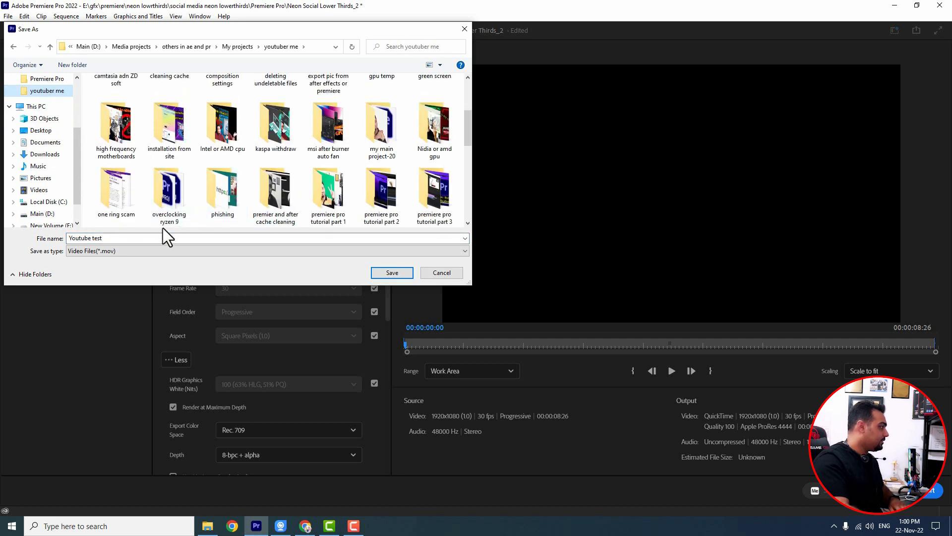
{"action": "scroll", "coordinate": [208, 213], "scroll_direction": "down", "scroll_amount": 10}
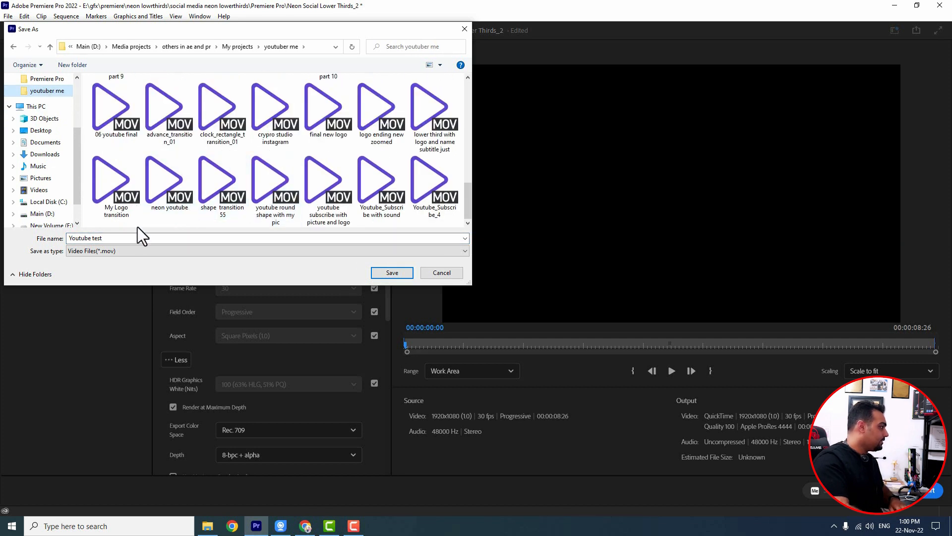
{"action": "left_click", "coordinate": [121, 239]}
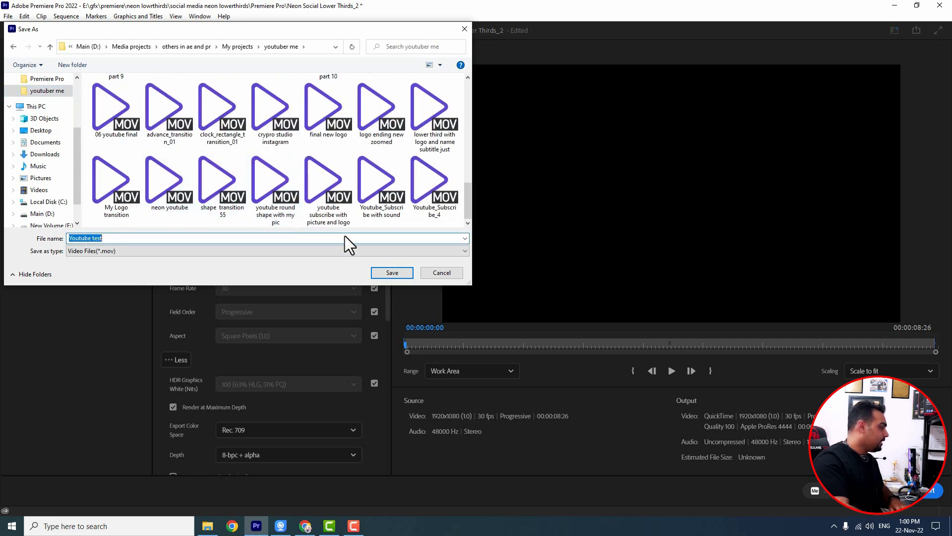
{"action": "left_click", "coordinate": [390, 273]}
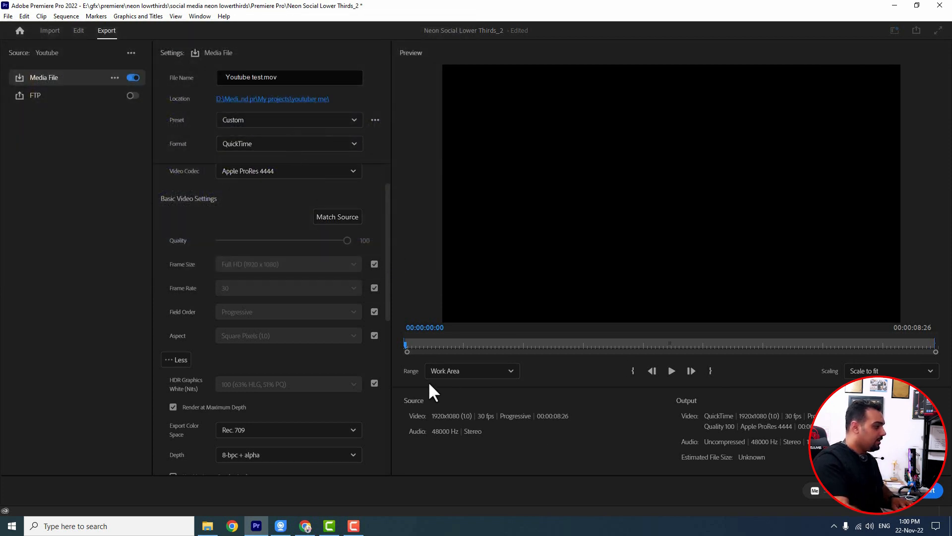
- Keep Work Area as the export range and start the export
{"action": "left_click", "coordinate": [448, 372]}
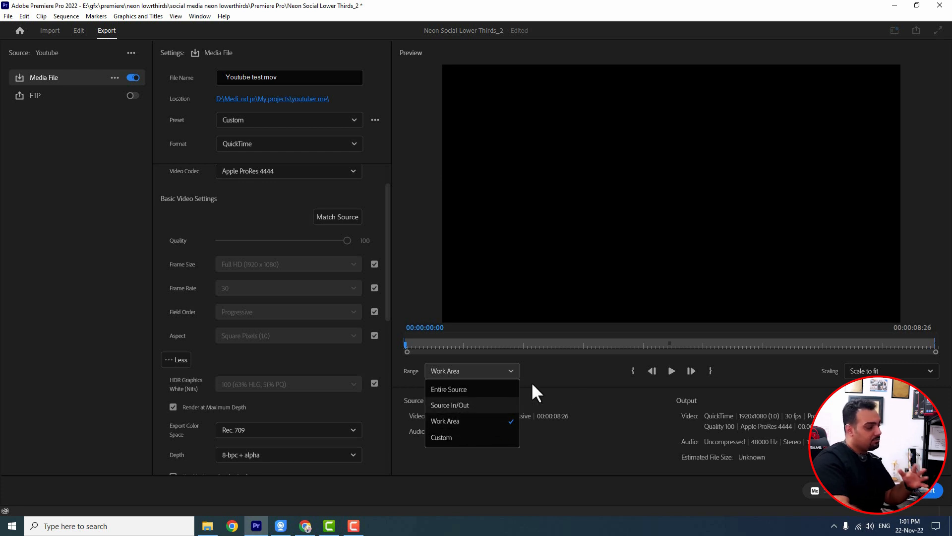
{"action": "left_click", "coordinate": [569, 385]}
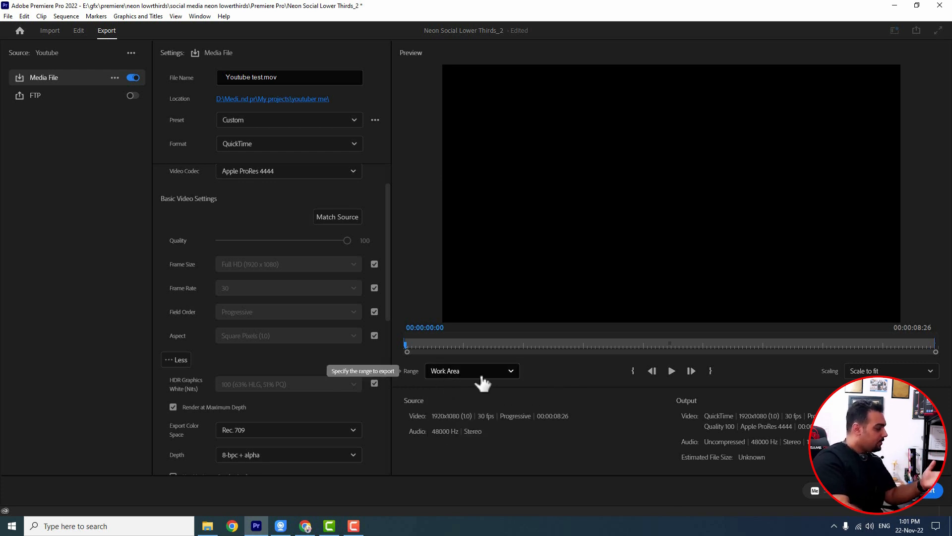
{"action": "left_click", "coordinate": [926, 490]}
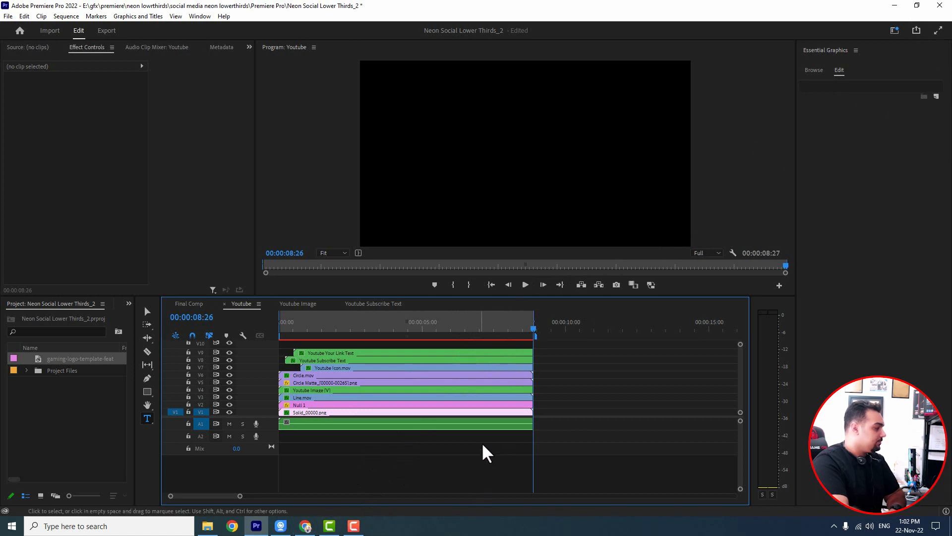
- Create a DSLR 1080p30 sequence named 'youtube test' via File > New > Sequence
{"action": "left_click", "coordinate": [8, 16]}
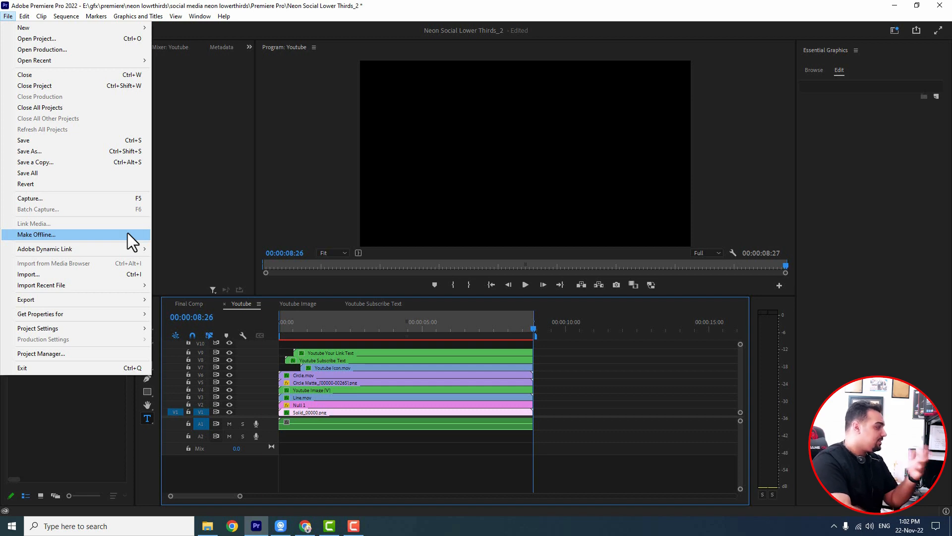
{"action": "mouse_move", "coordinate": [40, 28]}
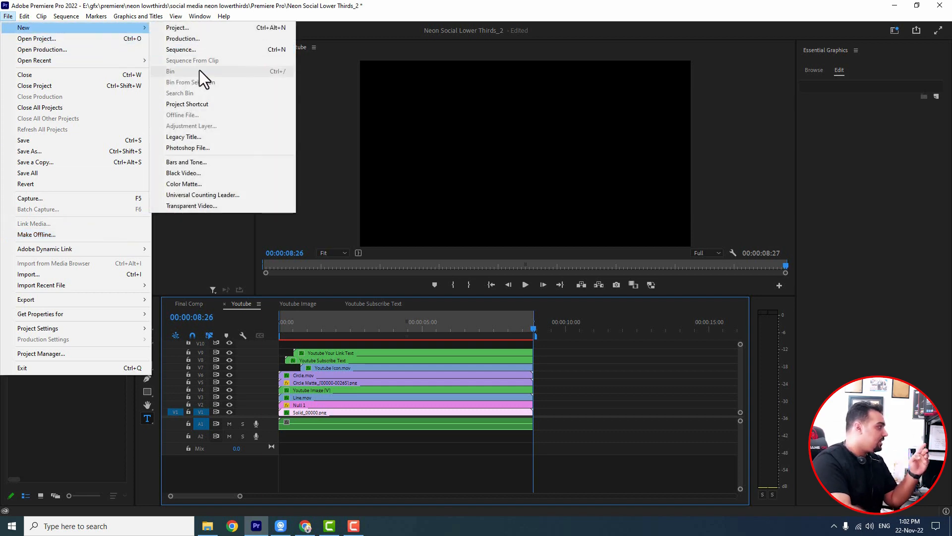
{"action": "left_click", "coordinate": [208, 49]}
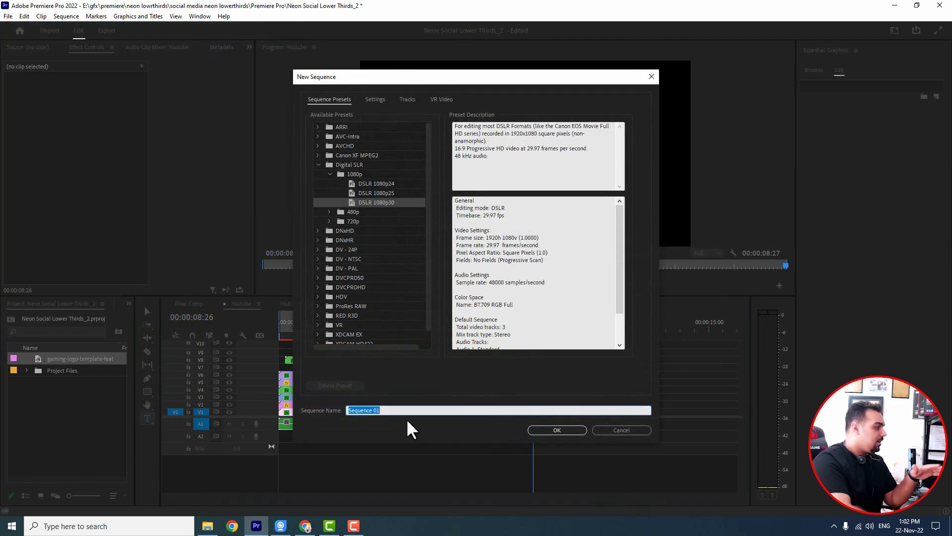
{"action": "type", "text": "youtube test"}
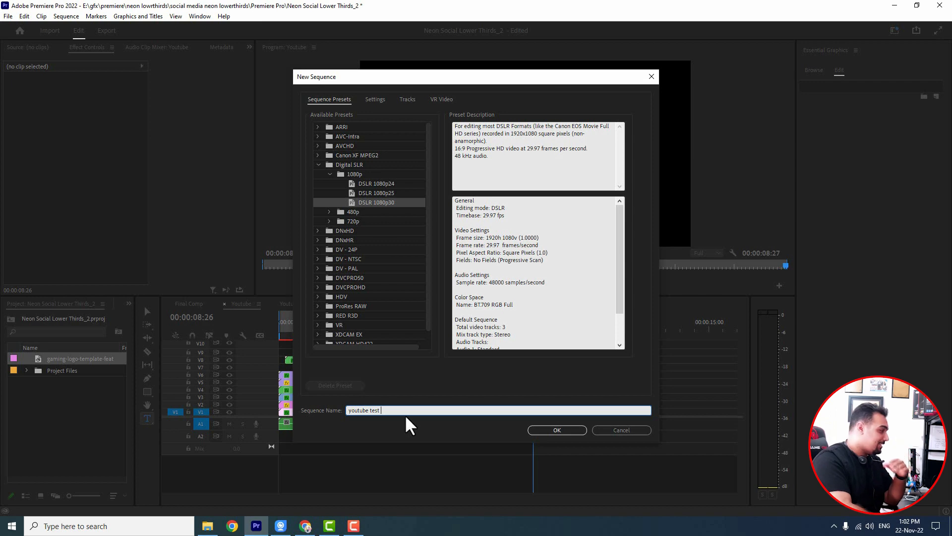
{"action": "left_click", "coordinate": [558, 431]}
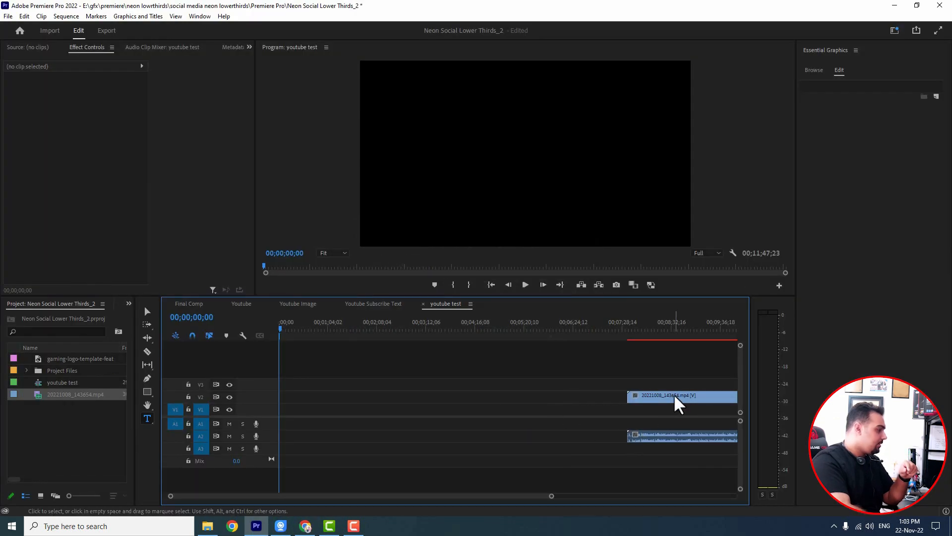
- Place the 20221008_143654 webcam clip at the start of youtube test and scrub to about 29 seconds
{"action": "left_click_drag", "start_coordinate": [676, 403], "coordinate": [294, 397]}
{"action": "left_click", "coordinate": [319, 326]}
{"action": "left_click_drag", "start_coordinate": [317, 322], "coordinate": [302, 329]}
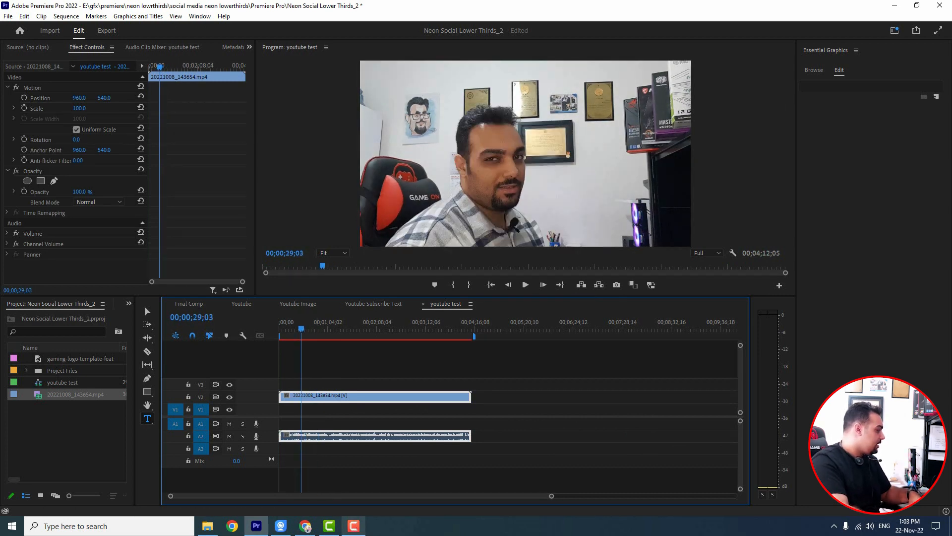
{"action": "left_click", "coordinate": [207, 526]}
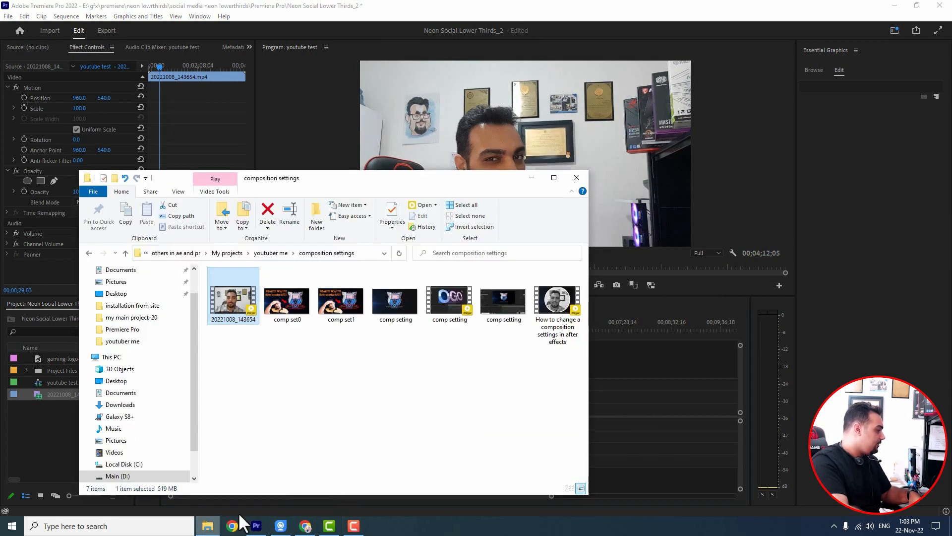
- Drag Youtube test.mov from the youtuber me folder into the youtube test timeline
{"action": "left_click", "coordinate": [88, 251]}
{"action": "scroll", "coordinate": [252, 311], "scroll_direction": "down", "scroll_amount": 4}
{"action": "scroll", "coordinate": [395, 347], "scroll_direction": "up", "scroll_amount": 1}
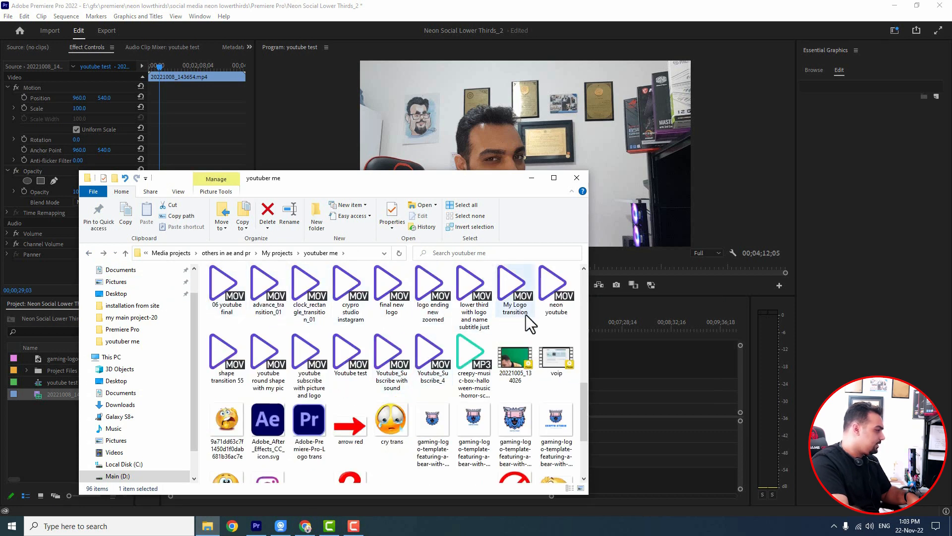
{"action": "left_click_drag", "start_coordinate": [358, 380], "coordinate": [606, 394]}
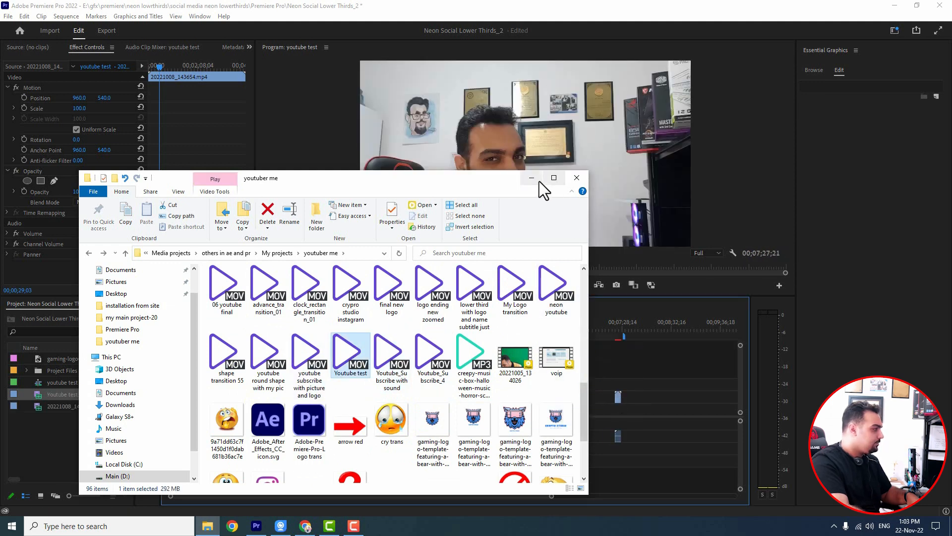
{"action": "left_click", "coordinate": [538, 182]}
{"action": "left_click_drag", "start_coordinate": [617, 396], "coordinate": [493, 373]}
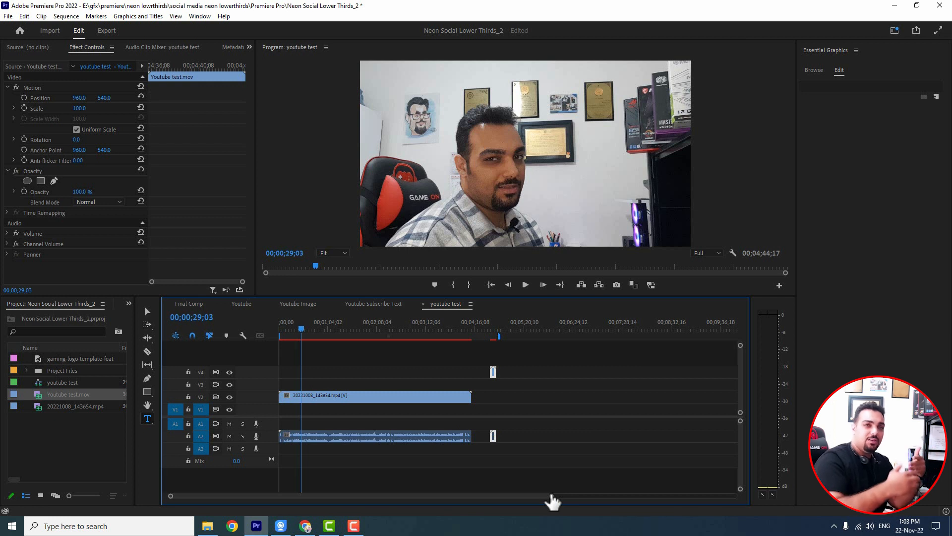
- Switch the timeline to the Youtube sequence
{"action": "left_click", "coordinate": [253, 303]}
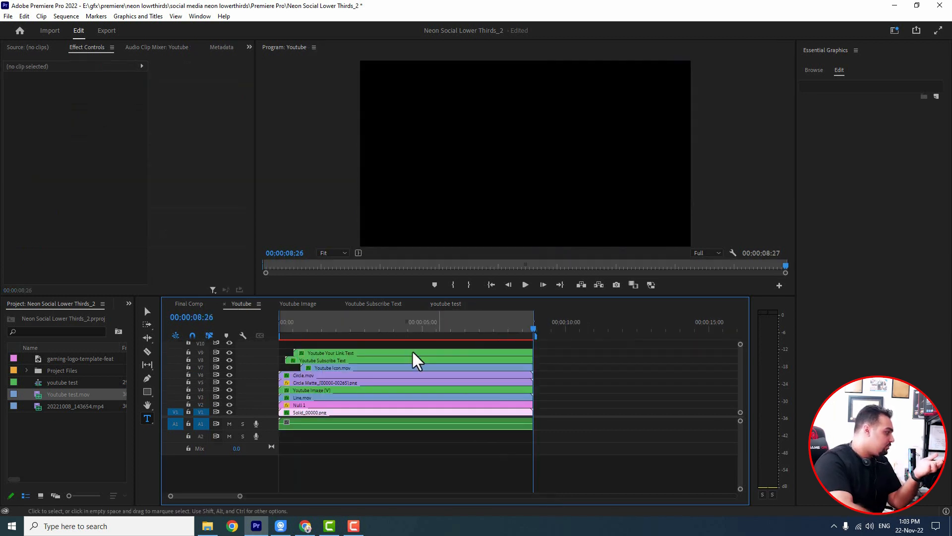
- Unlink the Youtube Image clip and delete its audio portion
{"action": "left_click", "coordinate": [486, 422]}
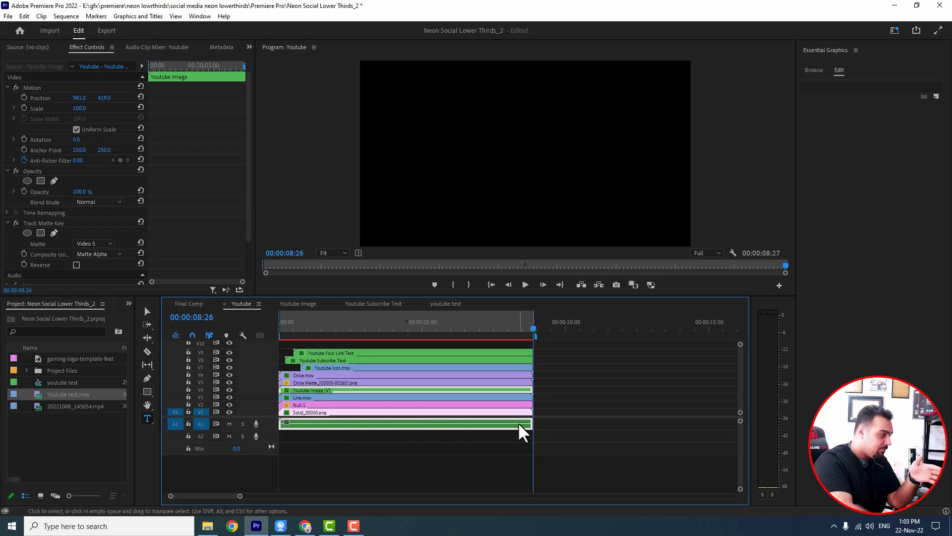
{"action": "right_click", "coordinate": [365, 389]}
{"action": "left_click", "coordinate": [413, 179]}
{"action": "left_click", "coordinate": [380, 425]}
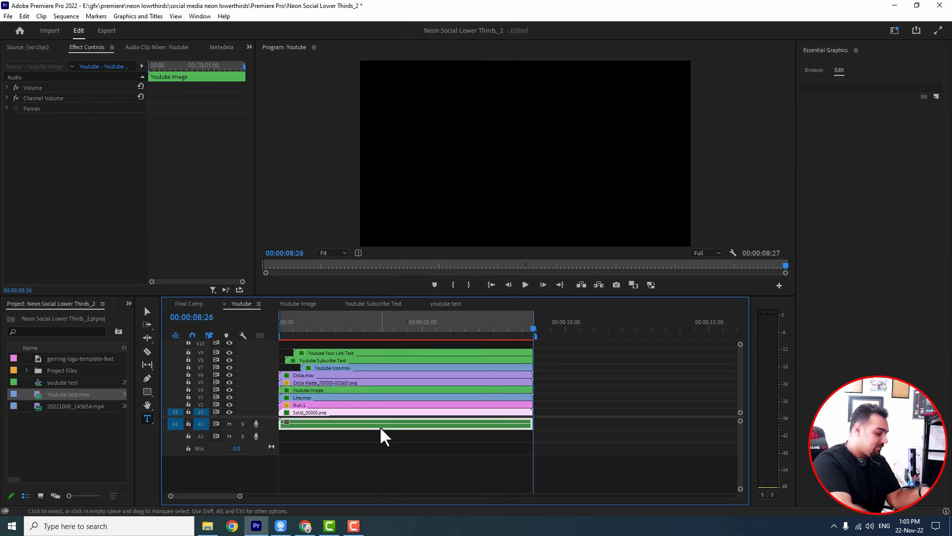
{"action": "key", "text": "Delete"}
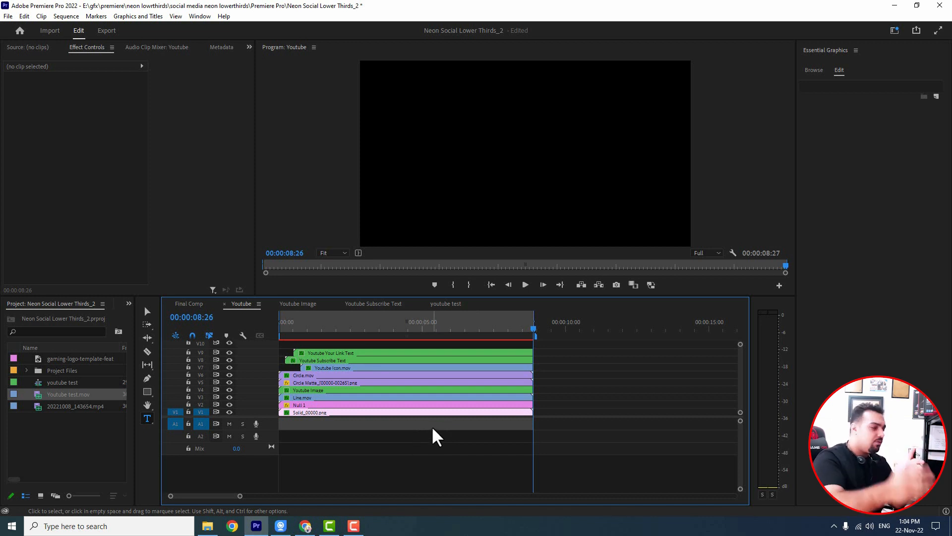
- Strip the Youtube test clip's audio and place it on V3 around 00;00;28
{"action": "left_click", "coordinate": [445, 304]}
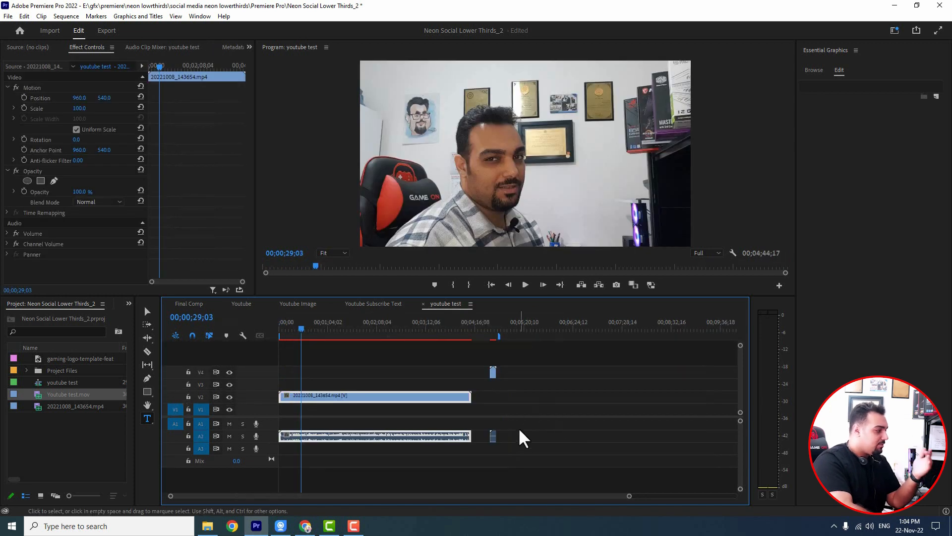
{"action": "right_click", "coordinate": [493, 371]}
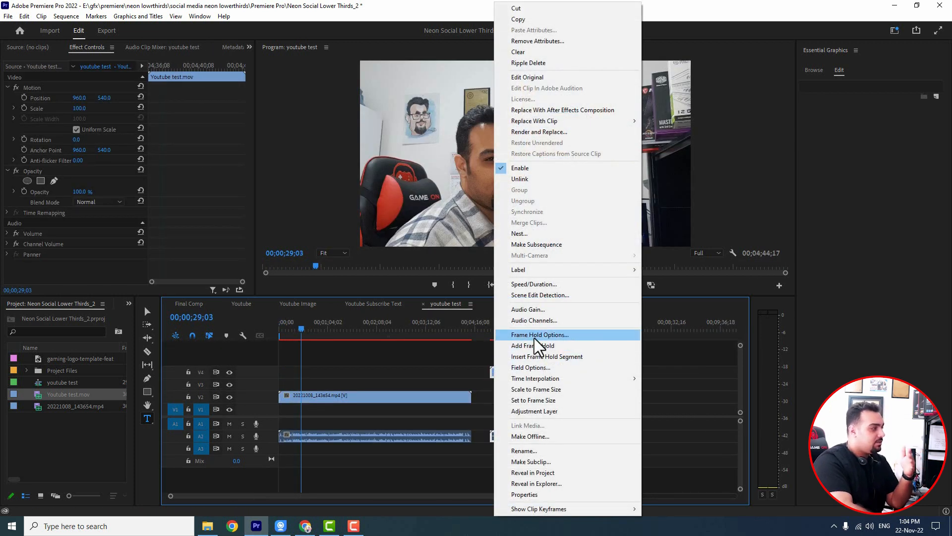
{"action": "left_click", "coordinate": [525, 179]}
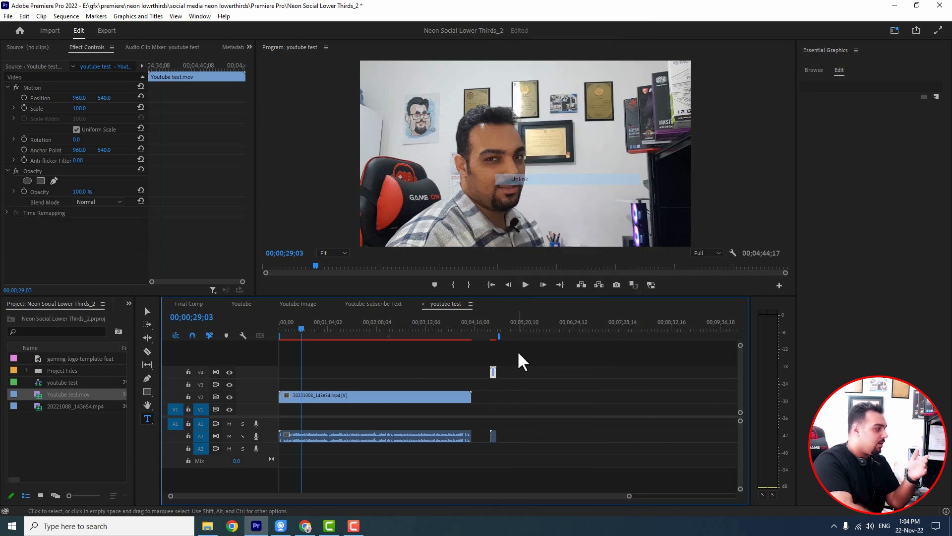
{"action": "left_click", "coordinate": [493, 435]}
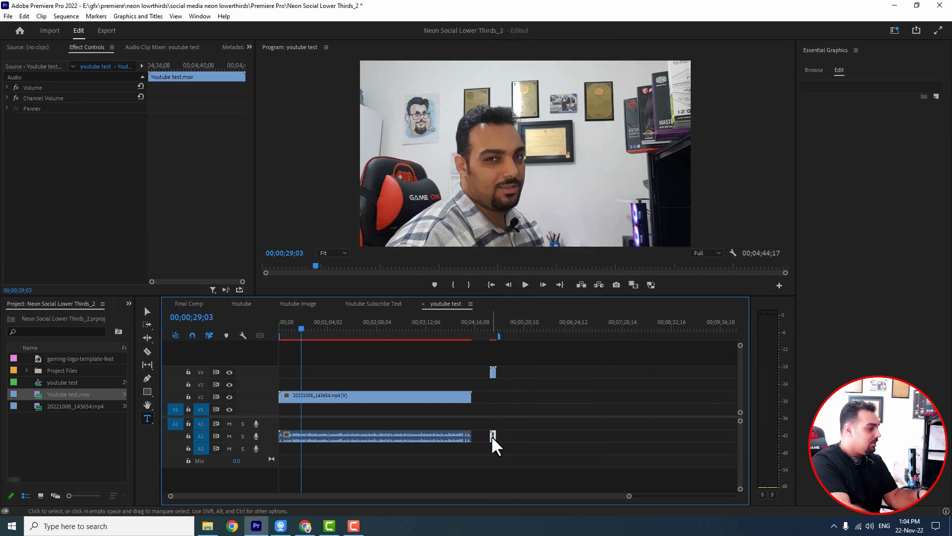
{"action": "key", "text": "Delete"}
{"action": "left_click_drag", "start_coordinate": [493, 372], "coordinate": [329, 384]}
{"action": "left_click_drag", "start_coordinate": [629, 496], "coordinate": [485, 499]}
{"action": "left_click_drag", "start_coordinate": [556, 384], "coordinate": [399, 396]}
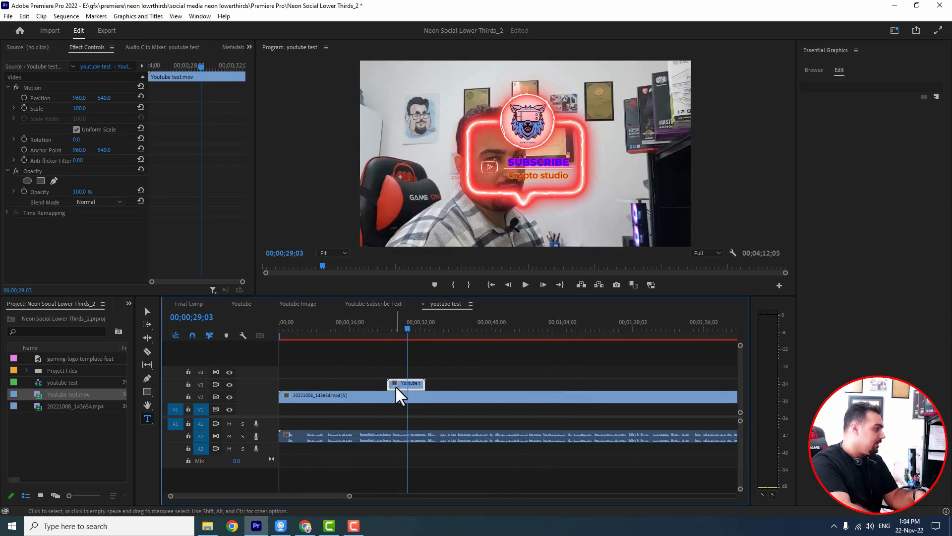
- Preview the lower third over the footage and mute the A2 audio track
{"action": "left_click", "coordinate": [379, 329]}
{"action": "key", "text": "space"}
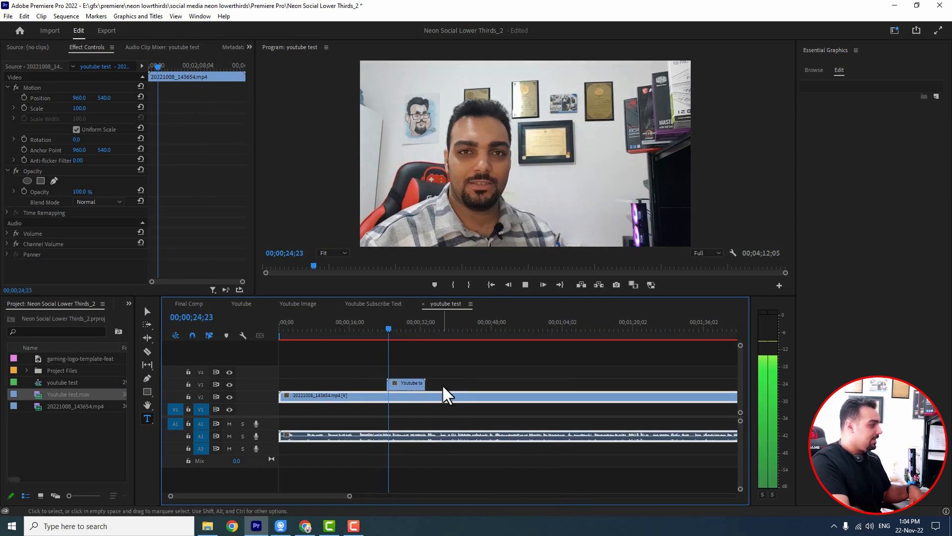
{"action": "key", "text": "space"}
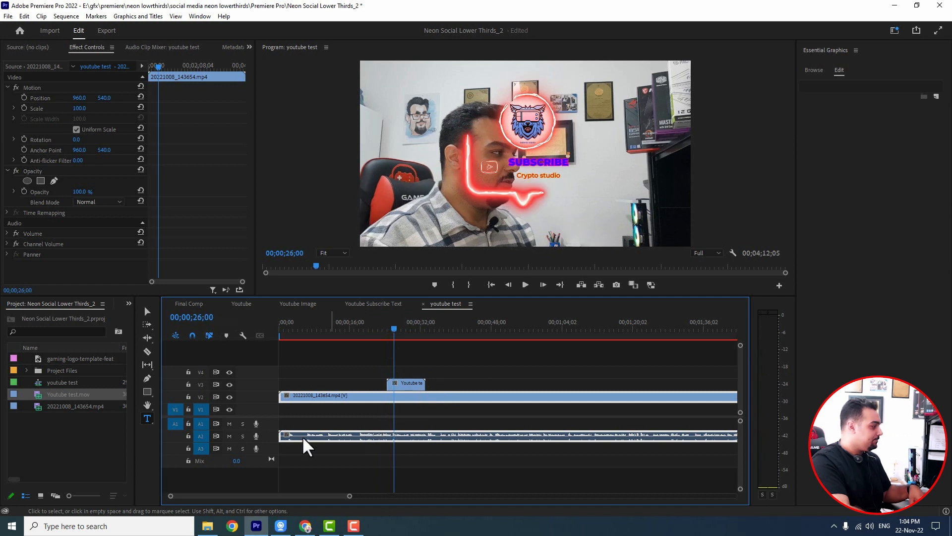
{"action": "left_click", "coordinate": [229, 436]}
{"action": "key", "text": "space"}
{"action": "left_click", "coordinate": [384, 329]}
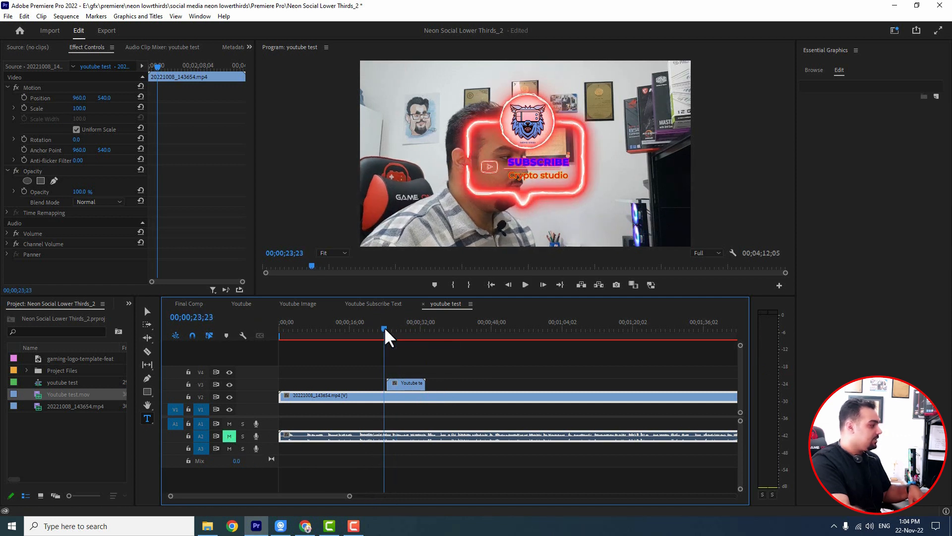
{"action": "key", "text": "space"}
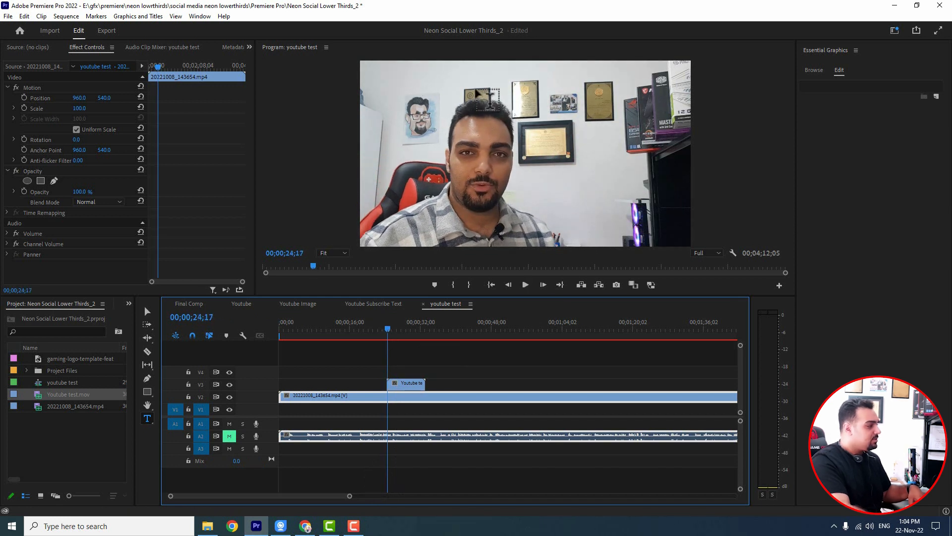
{"action": "key", "text": "space"}
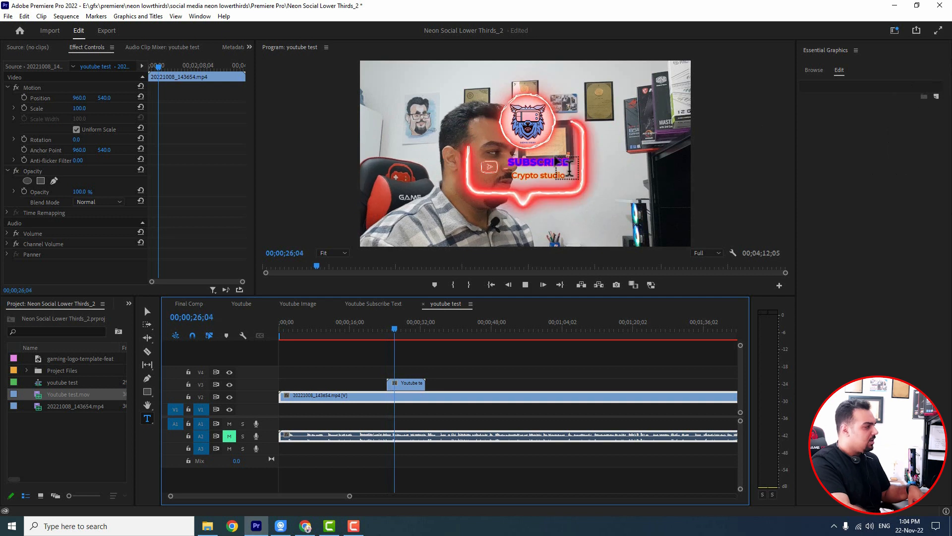
{"action": "key", "text": "space"}
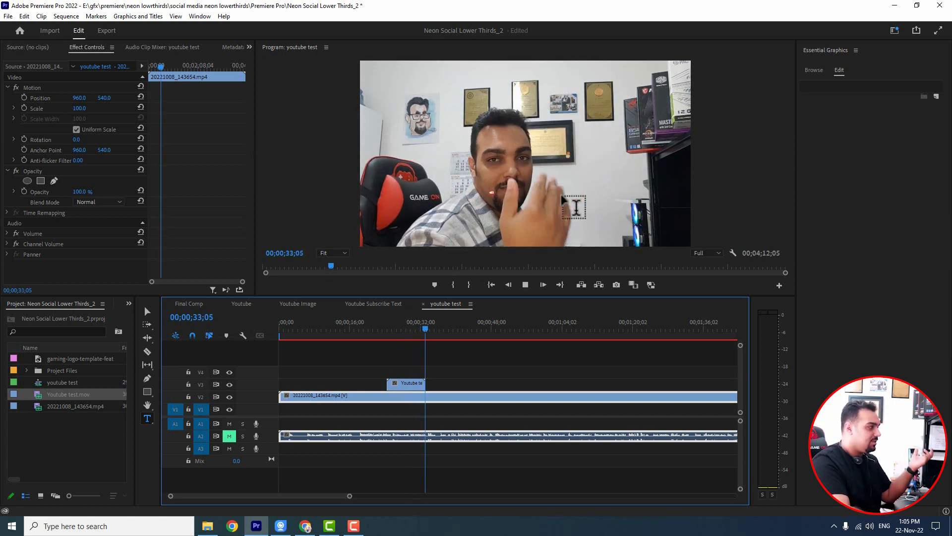
- At 00;00;29;14, select the V3 overlay, enable Motion and start shrinking it
{"action": "key", "text": "n"}
{"action": "key", "text": "space"}
{"action": "left_click_drag", "start_coordinate": [409, 325], "coordinate": [382, 330]}
{"action": "left_click", "coordinate": [148, 311]}
{"action": "key", "text": "space"}
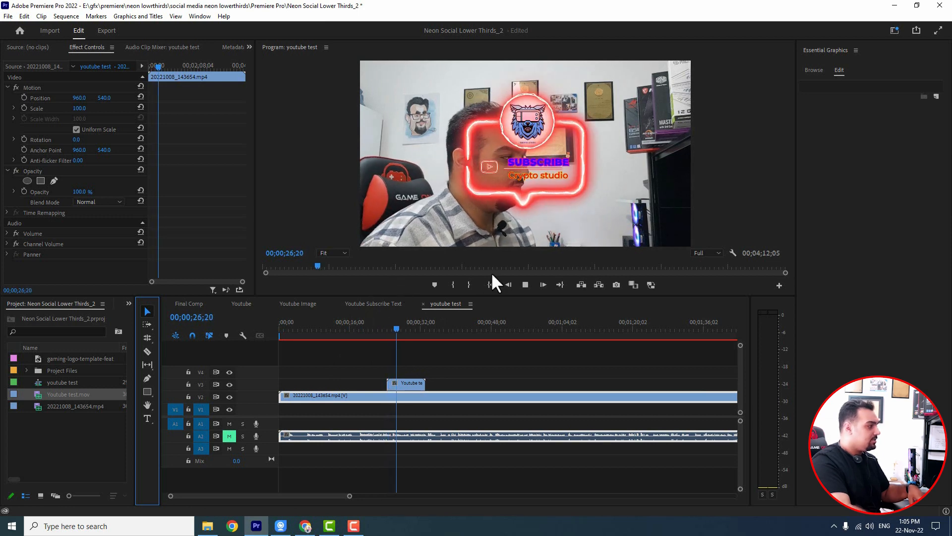
{"action": "left_click_drag", "start_coordinate": [395, 326], "coordinate": [407, 326]}
{"action": "left_click", "coordinate": [413, 383]}
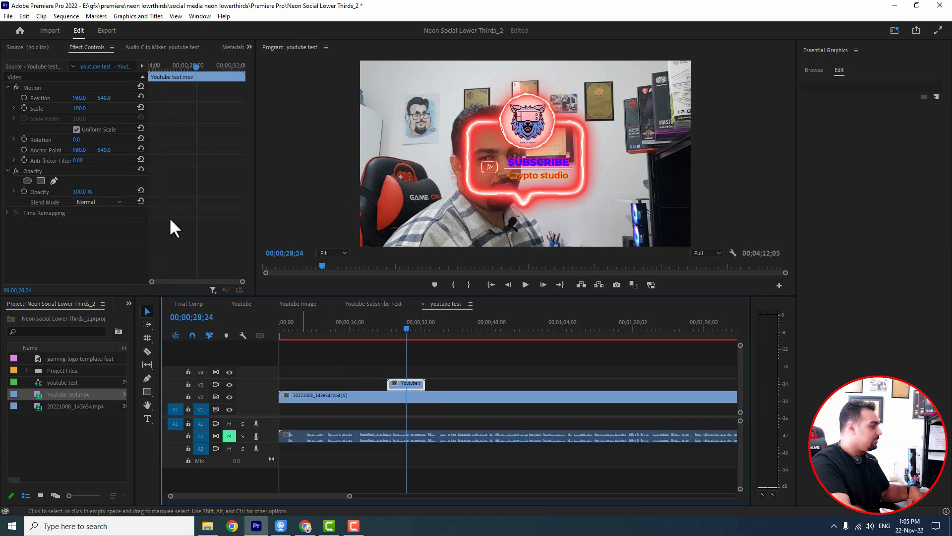
{"action": "left_click", "coordinate": [31, 87]}
{"action": "left_click_drag", "start_coordinate": [692, 61], "coordinate": [614, 104]}
- Move the scaled overlay into the lower-right corner at position 1656.6, 877
{"action": "left_click_drag", "start_coordinate": [548, 183], "coordinate": [667, 239]}
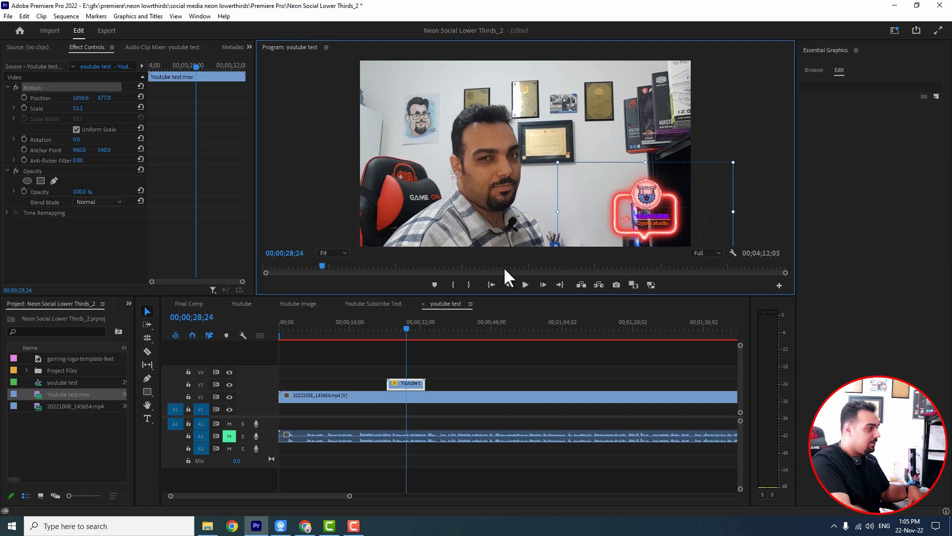
{"action": "left_click", "coordinate": [381, 331]}
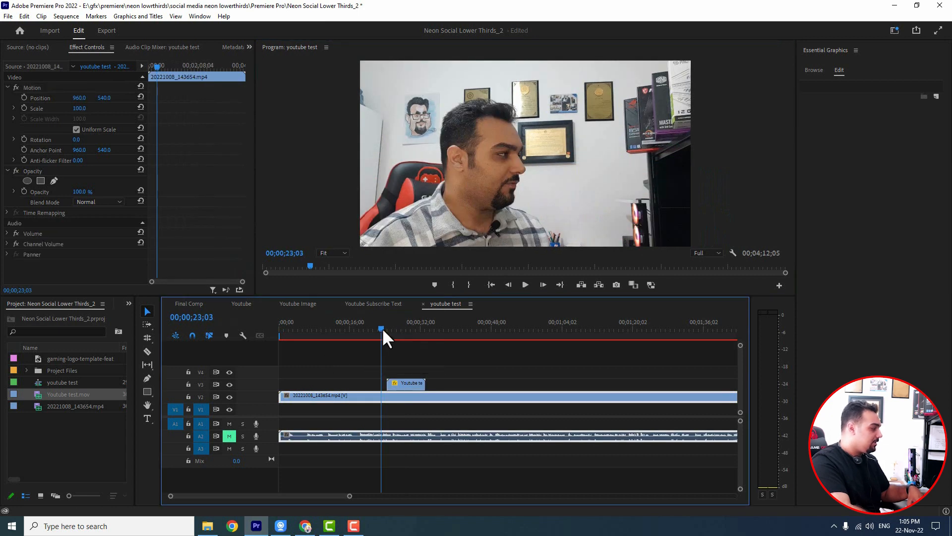
{"action": "left_click_drag", "start_coordinate": [382, 328], "coordinate": [388, 328]}
{"action": "left_click", "coordinate": [394, 383]}
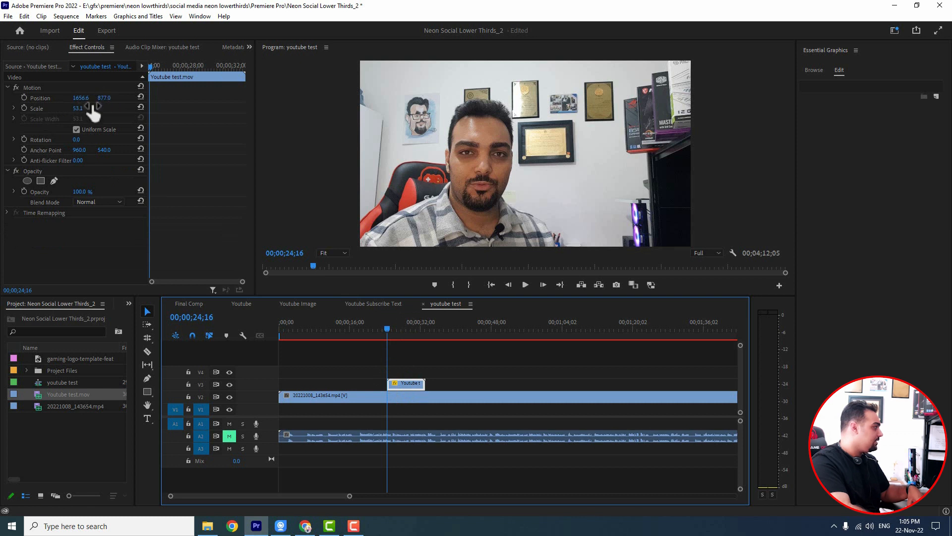
- Scrub and play from 00;00;23;06 to check the corner overlay
{"action": "left_click", "coordinate": [391, 327]}
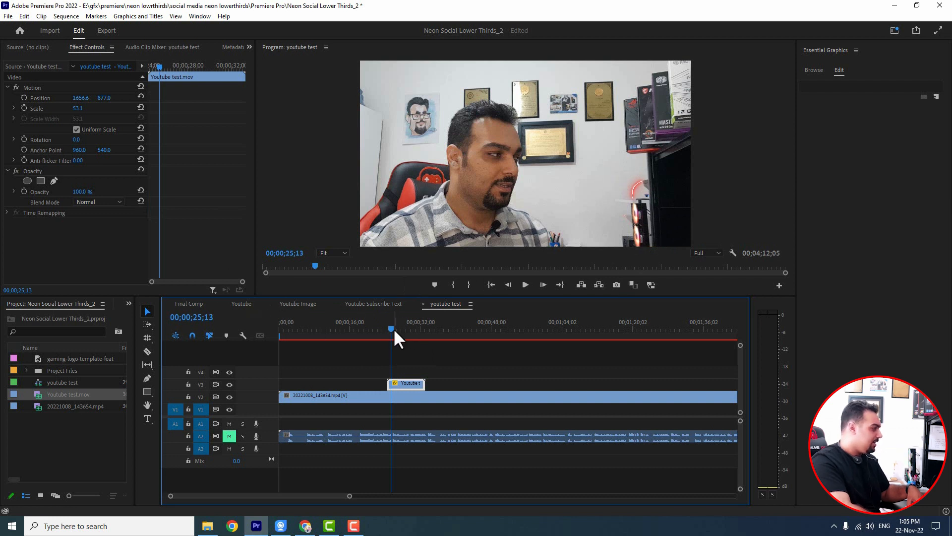
{"action": "left_click_drag", "start_coordinate": [392, 326], "coordinate": [408, 326]}
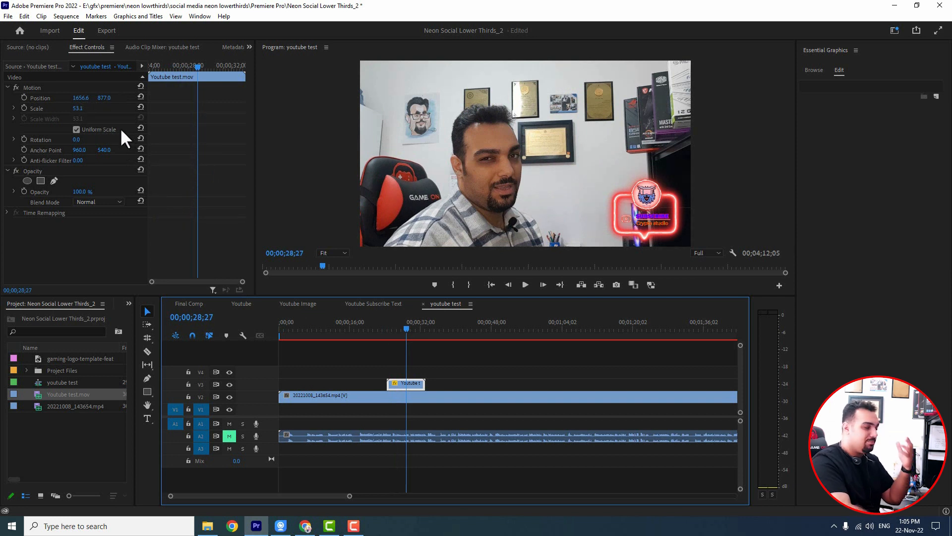
{"action": "left_click", "coordinate": [382, 330]}
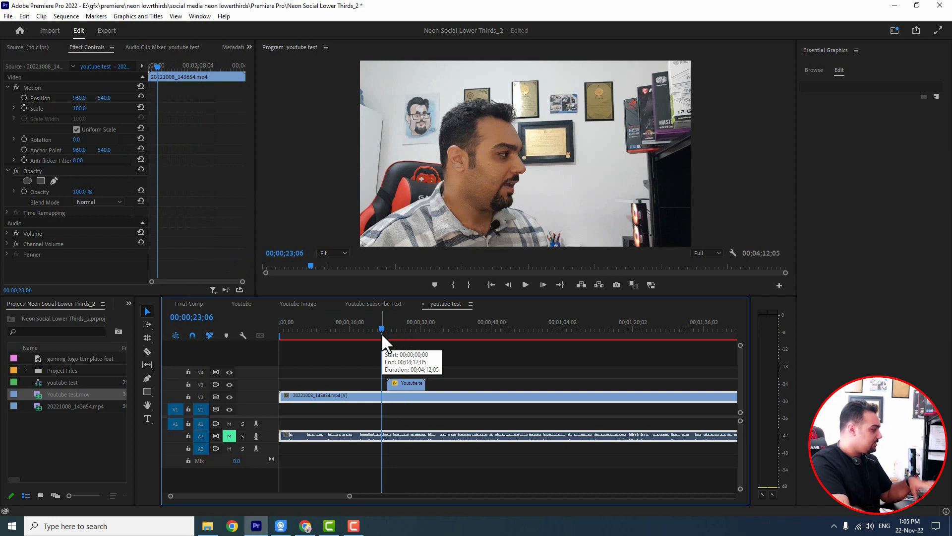
{"action": "key", "text": "space"}
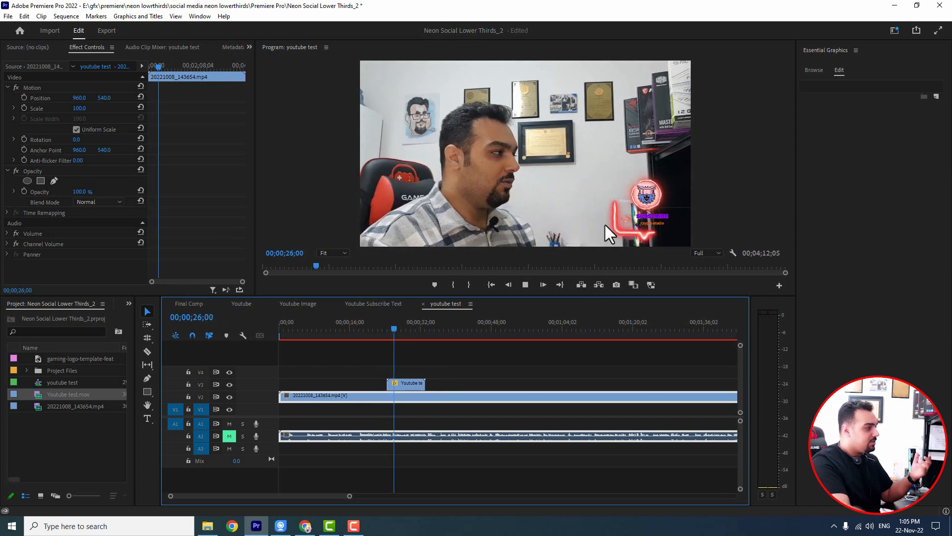
{"action": "key", "text": "space"}
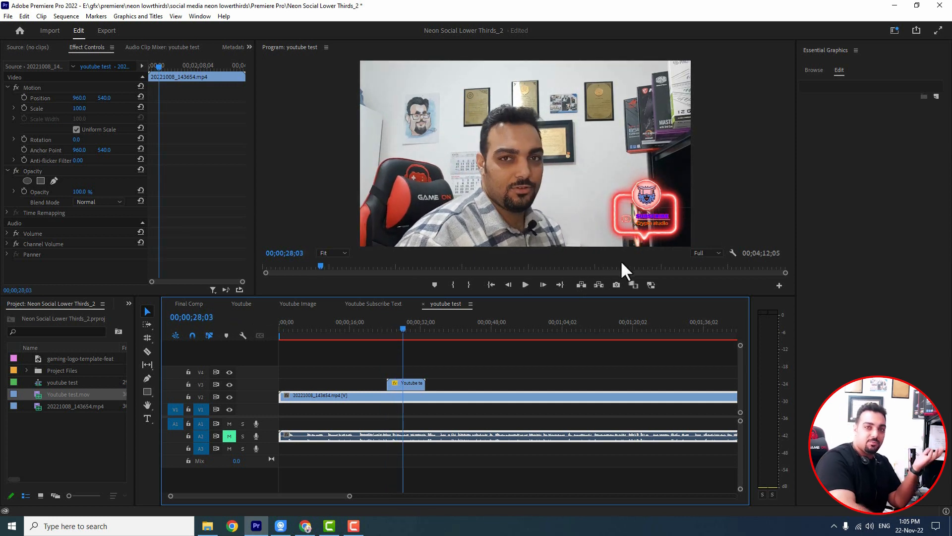